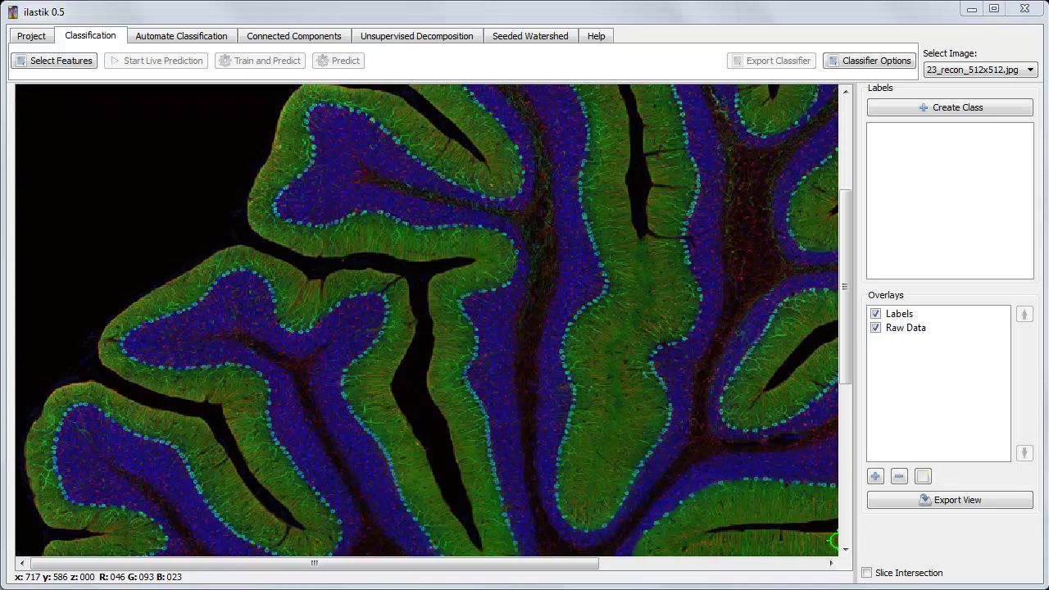
- Zoom in on one cerebellum fold until individual pixels of its cell layers are visible
scroll(640, 546, "up", 1)
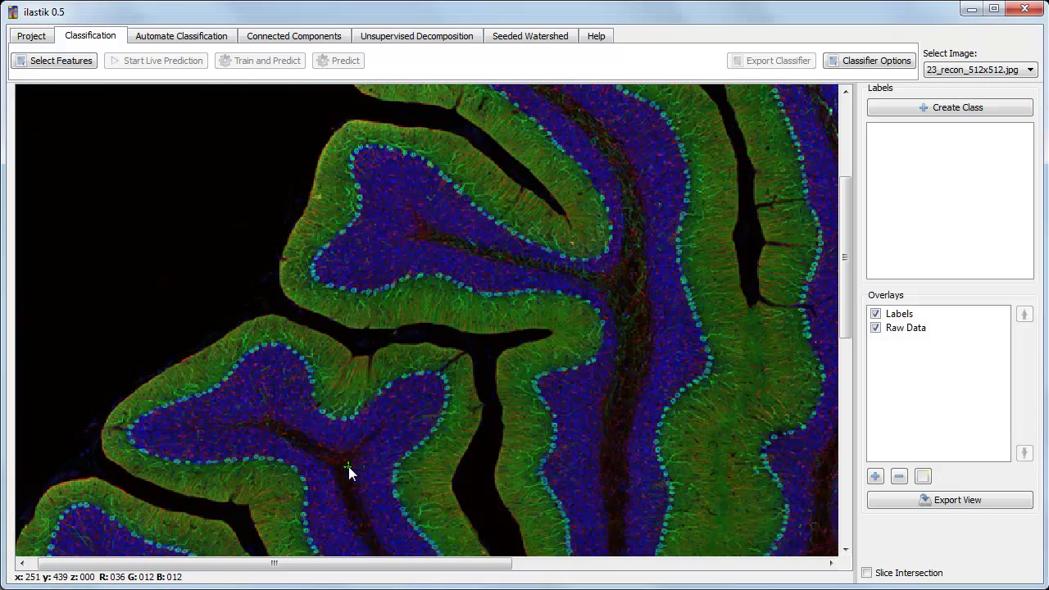
scroll(342, 432, "up", 2)
scroll(341, 427, "up", 3)
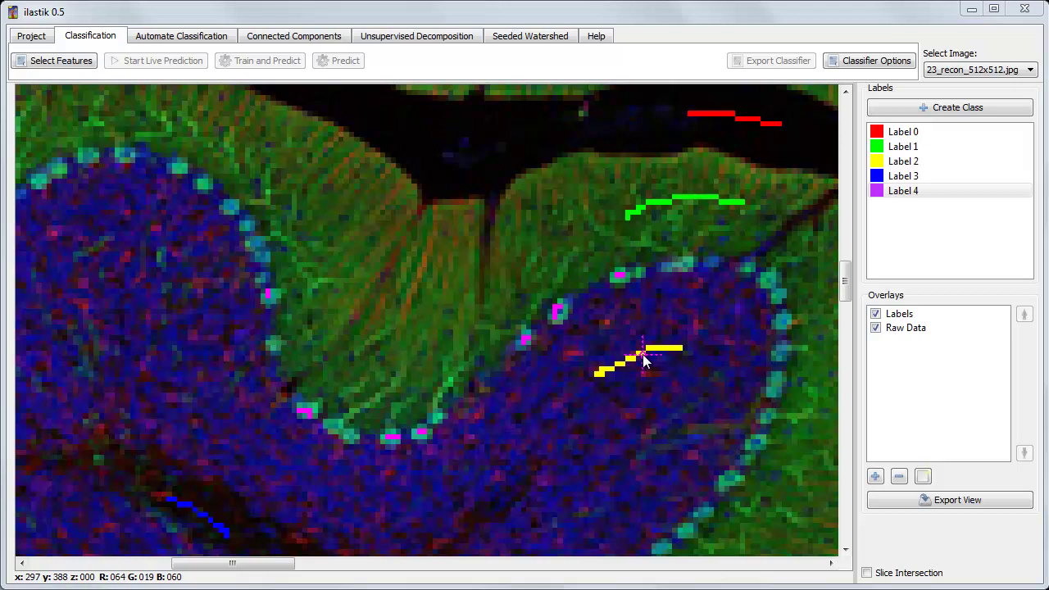
- In an enlarged Spatial Features dialog, enable Color features at the Tiny and Small scales
left_click(60, 64)
left_click_drag(311, 178, 196, 111)
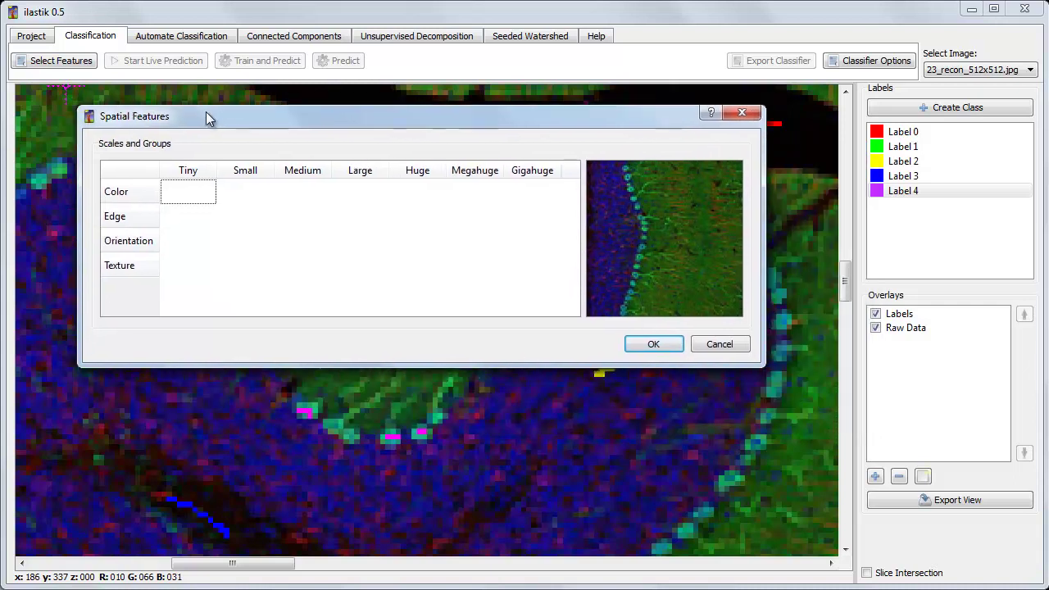
left_click_drag(748, 357, 856, 512)
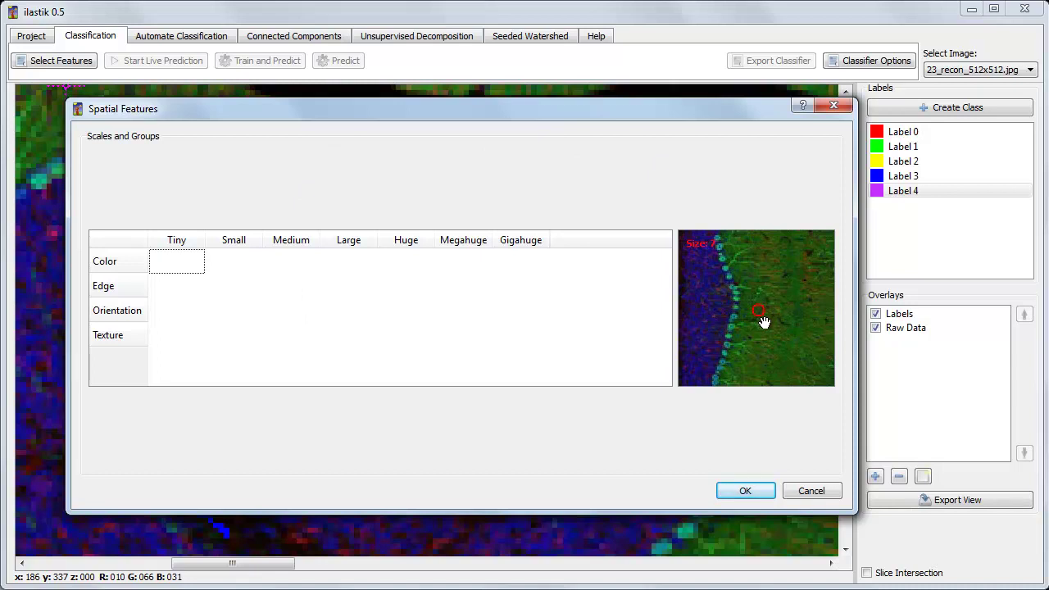
left_click_drag(763, 321, 826, 391)
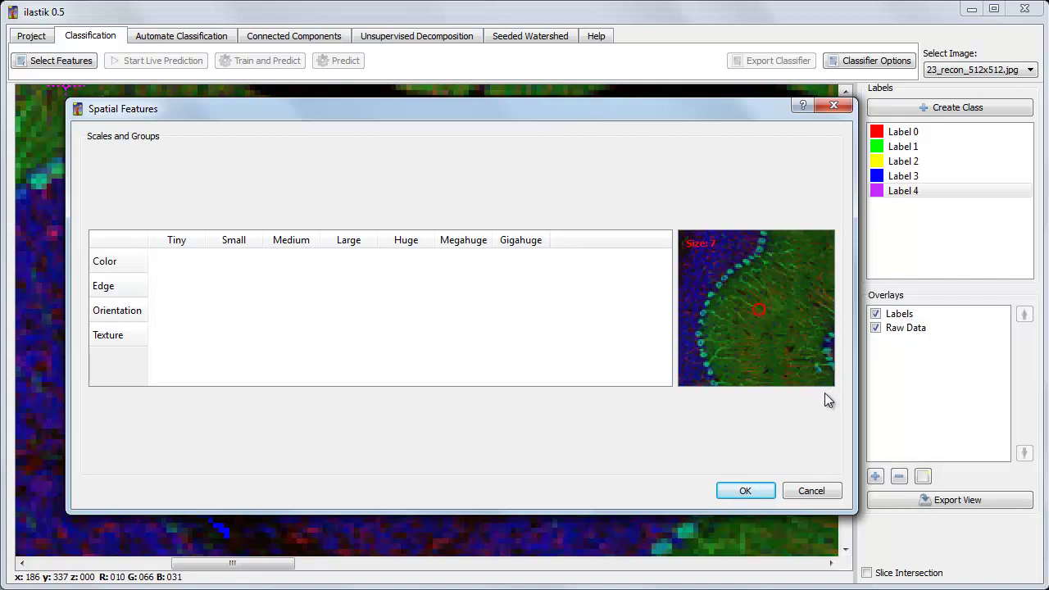
left_click_drag(798, 328, 782, 345)
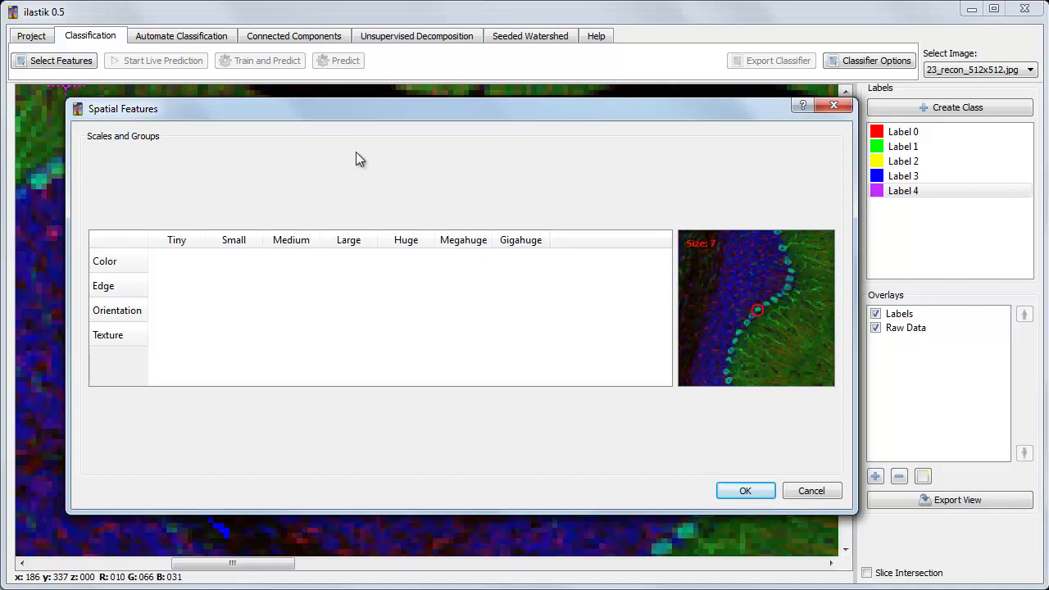
left_click_drag(185, 263, 229, 265)
left_click_drag(770, 303, 711, 309)
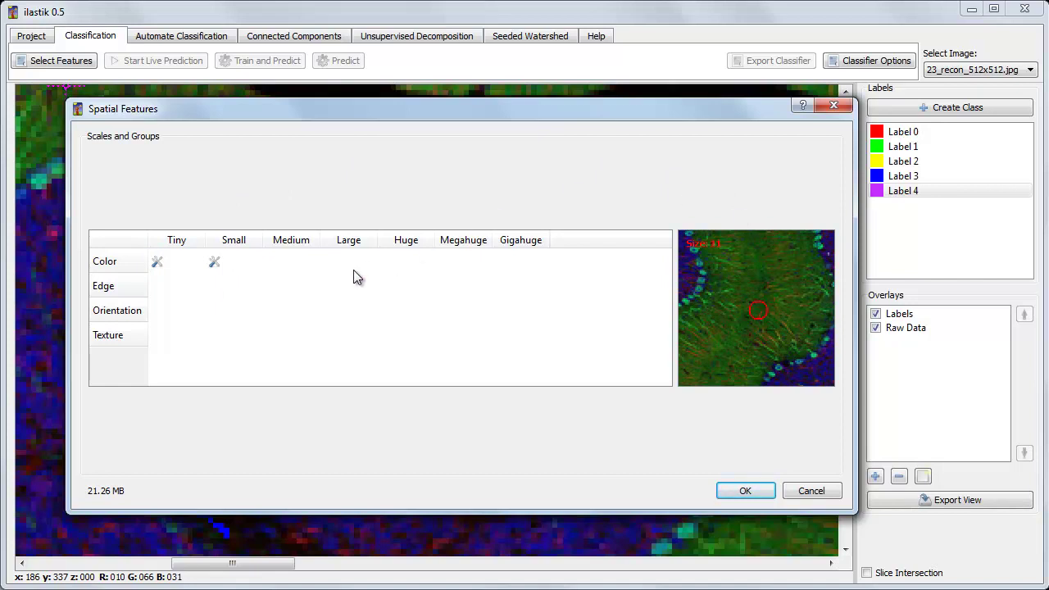
- Add Color features at the Huge and Megahuge scales and compute the selected features
left_click(413, 267)
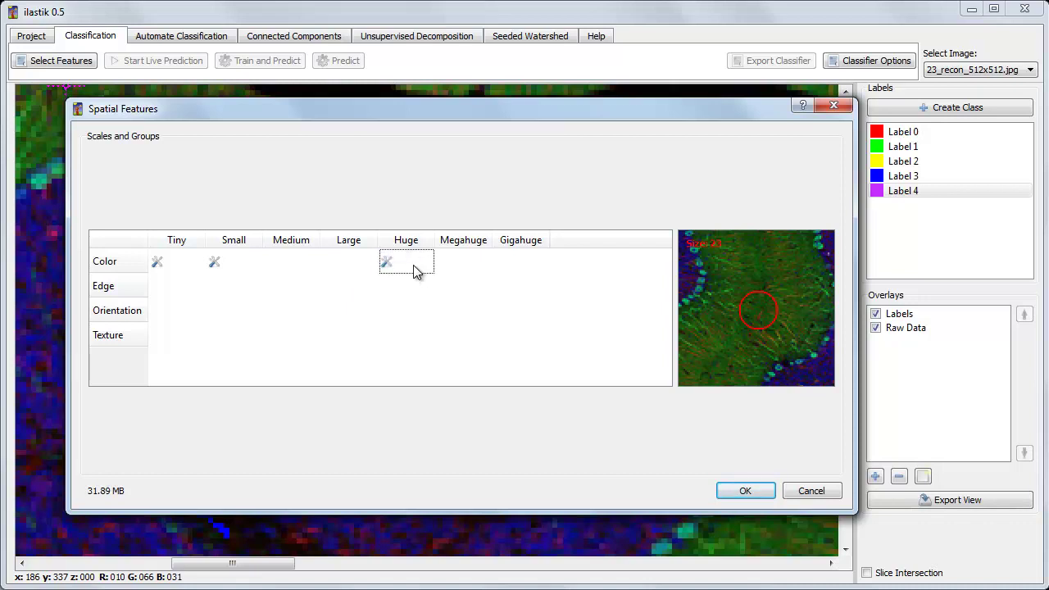
left_click(463, 268)
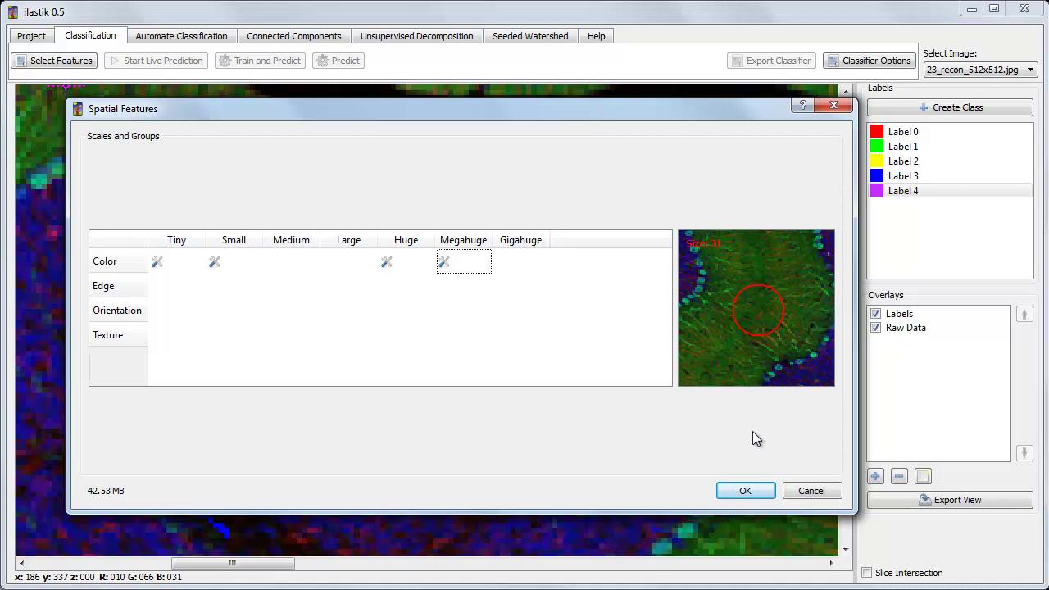
left_click(747, 492)
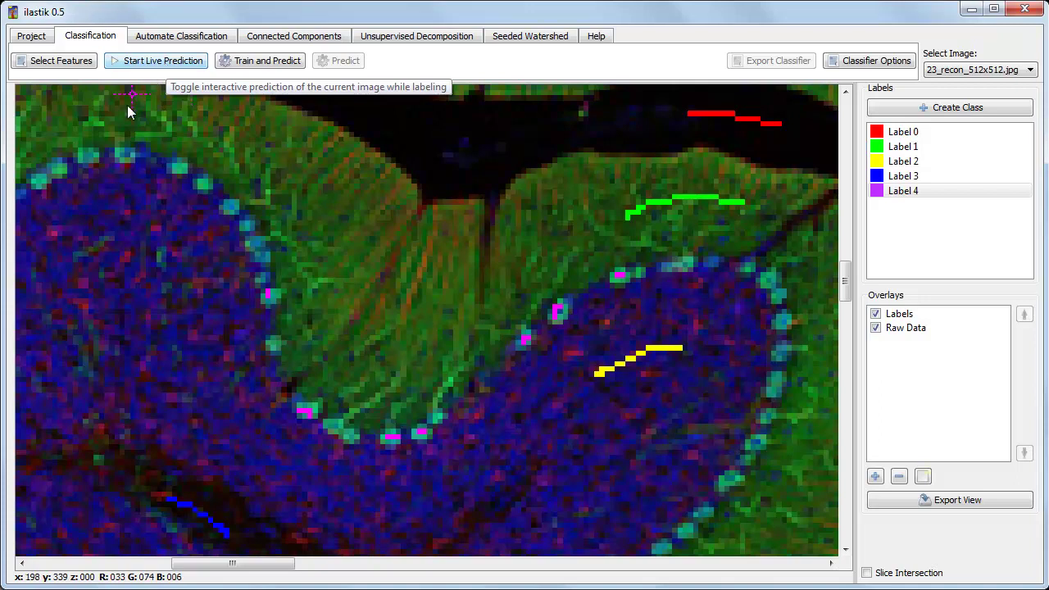
- Start live prediction, briefly show then hide the Segmentation overlay, and select Label 1
left_click(152, 62)
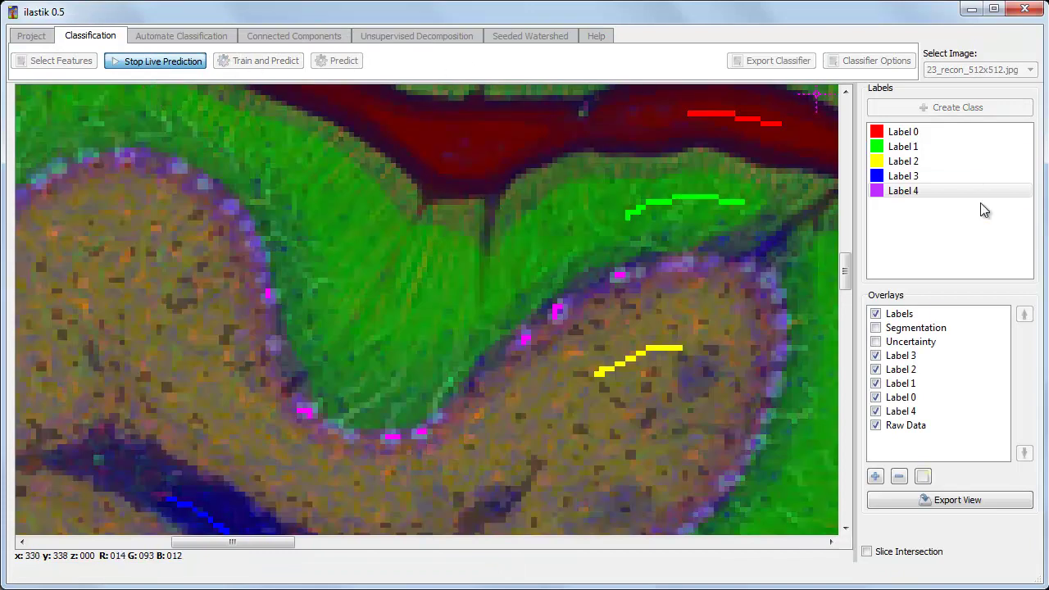
left_click(876, 331)
left_click(875, 328)
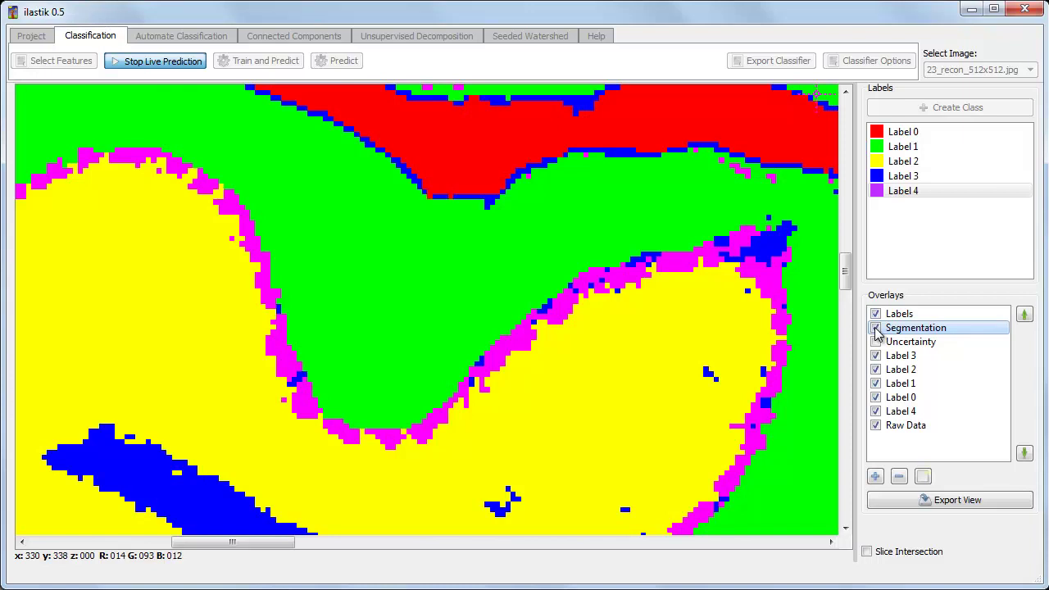
left_click(876, 329)
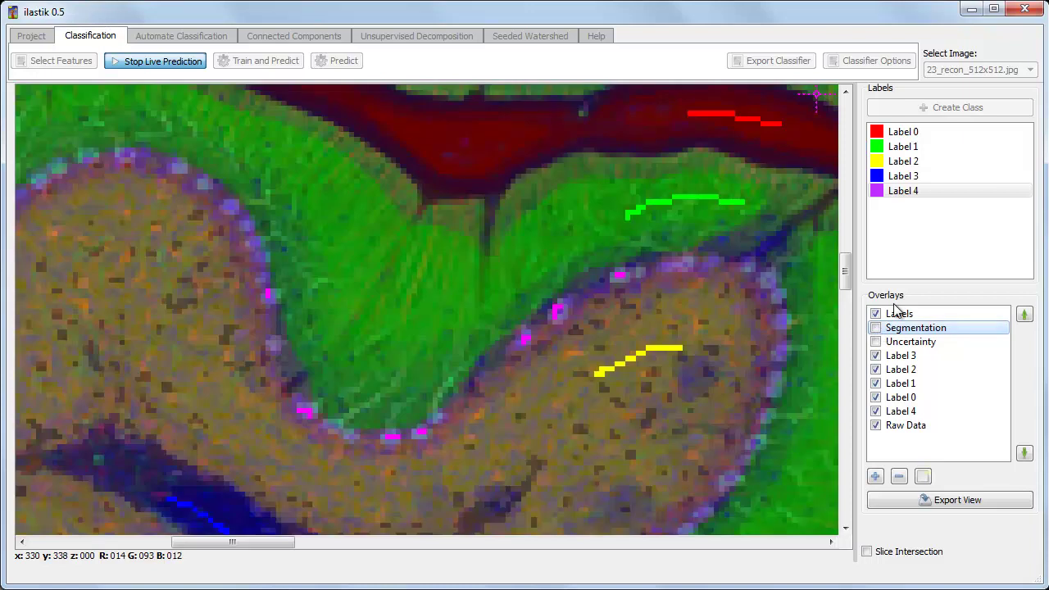
left_click(905, 148)
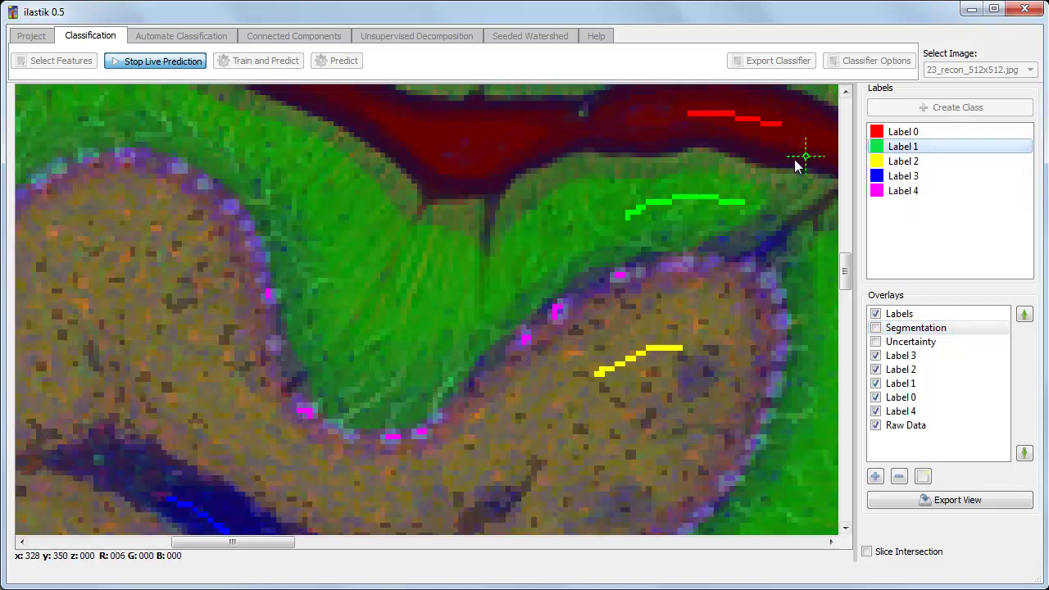
- Paint another Label 1 stroke in the green layer, then recompute with Medium-scale Color features added
mouse_move(373, 282)
left_mouse_down()
mouse_move(385, 347)
mouse_move(412, 365)
mouse_move(438, 353)
mouse_move(446, 327)
left_mouse_up()
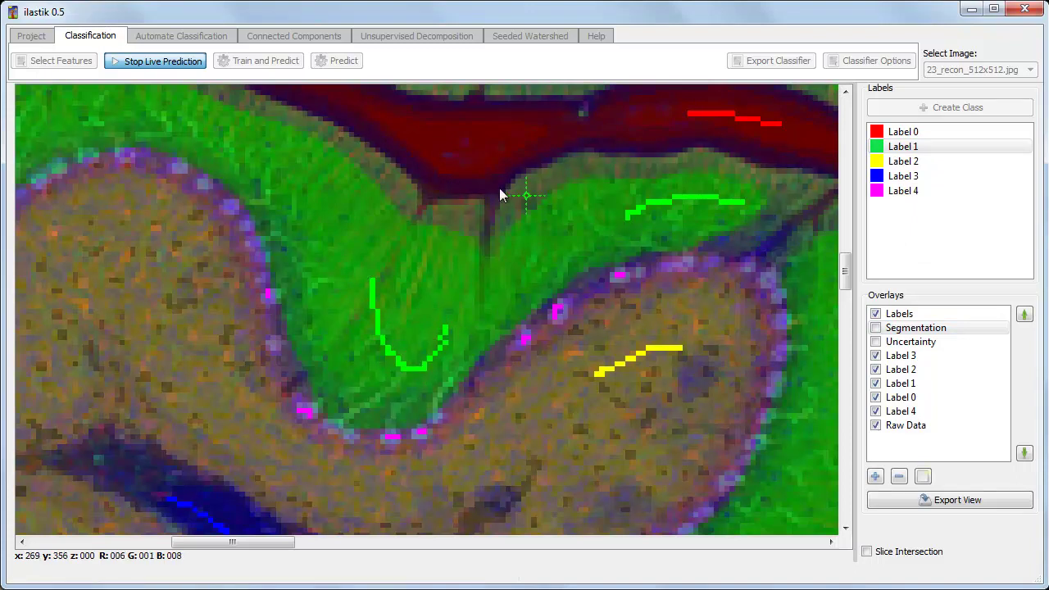
left_click(185, 63)
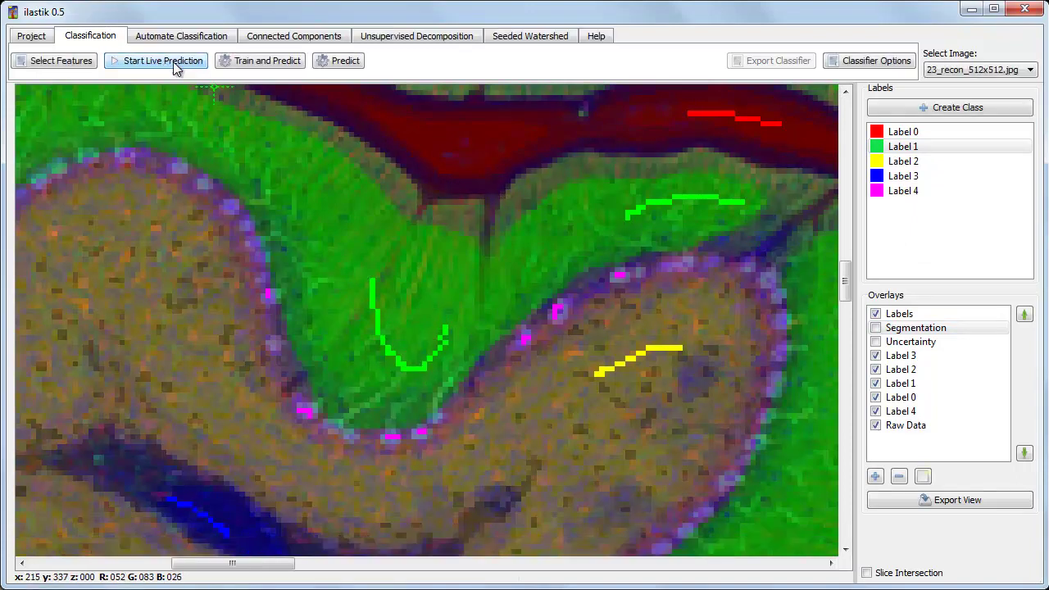
left_click(72, 62)
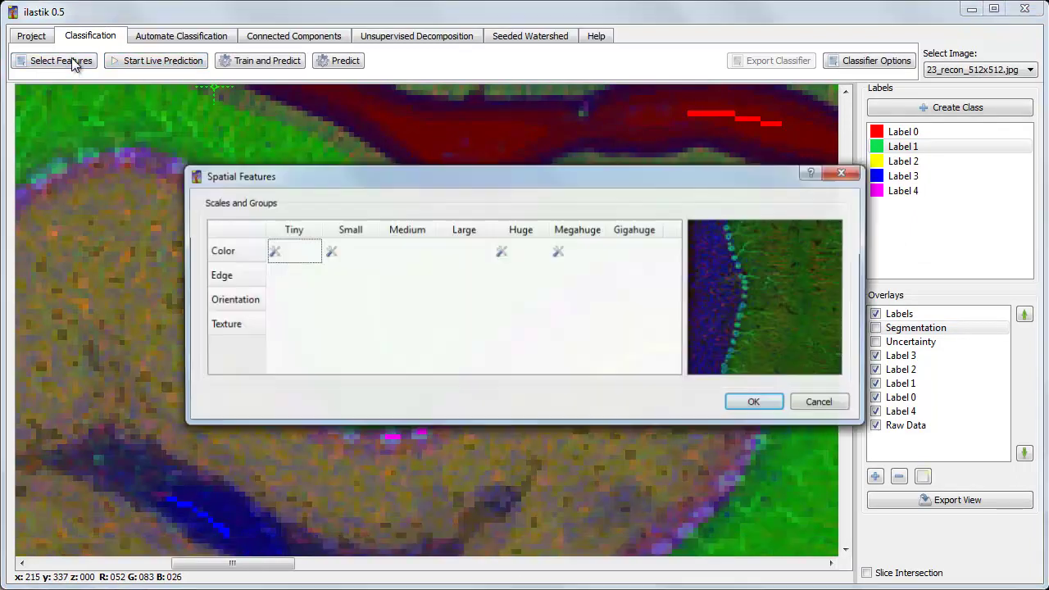
left_click(424, 261)
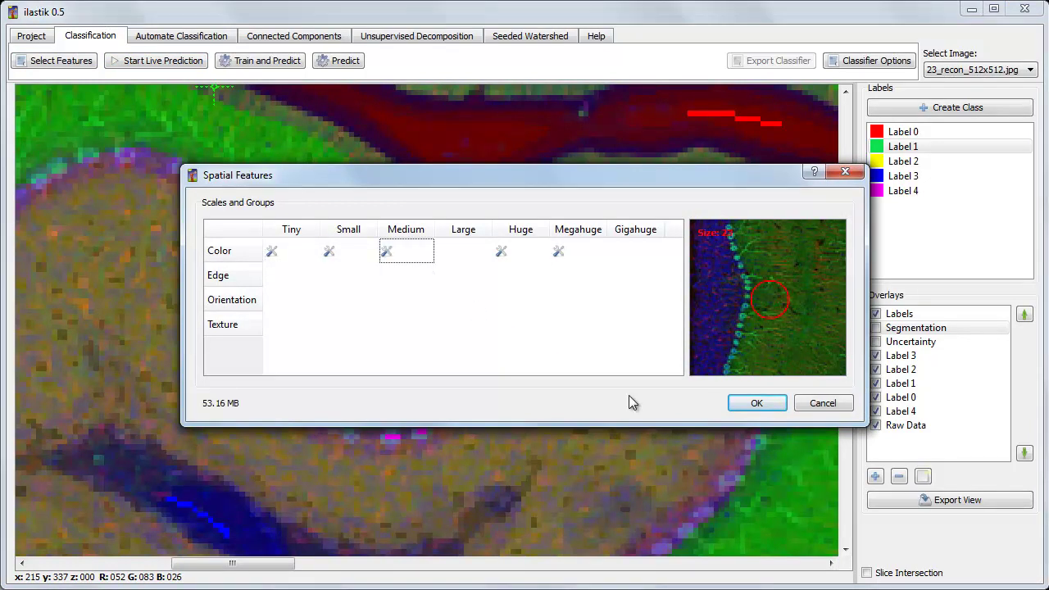
left_click(751, 405)
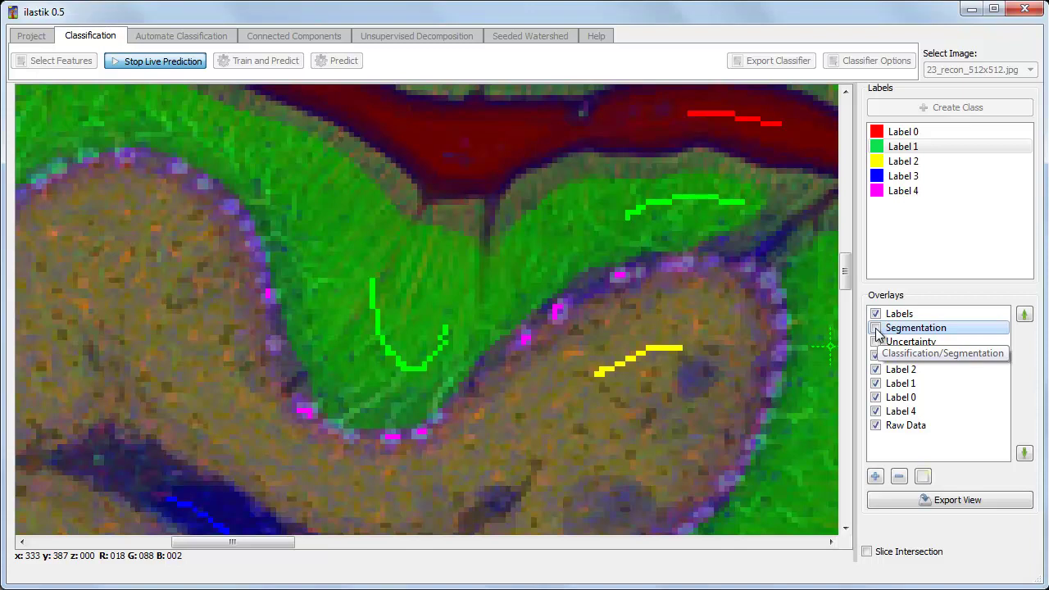
- Zoom out, briefly check the Segmentation overlay, then show only the Uncertainty map
scroll(672, 278, "down", 3)
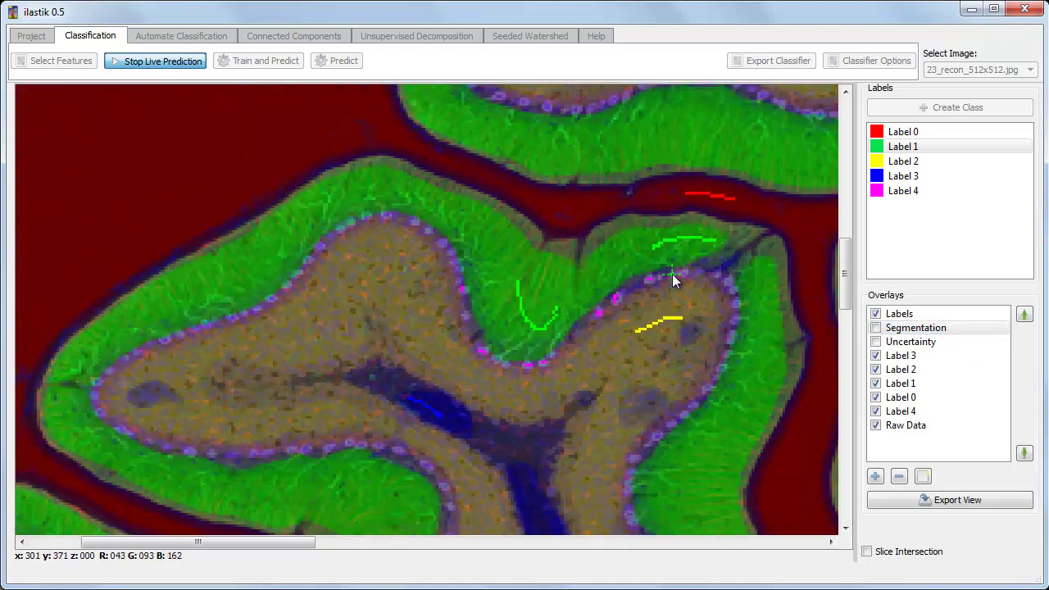
scroll(672, 274, "down", 2)
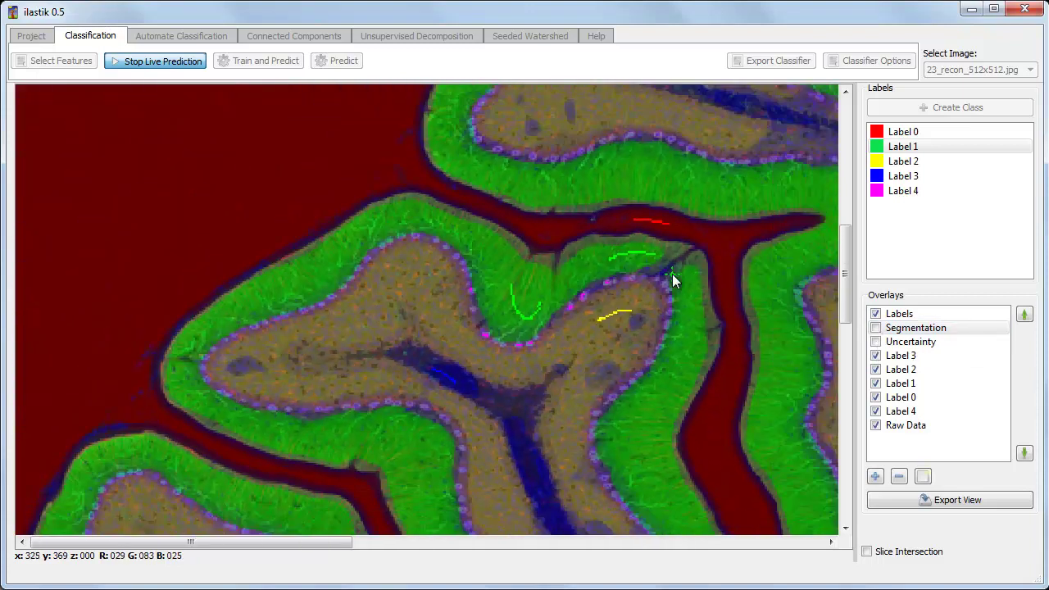
left_click(893, 329)
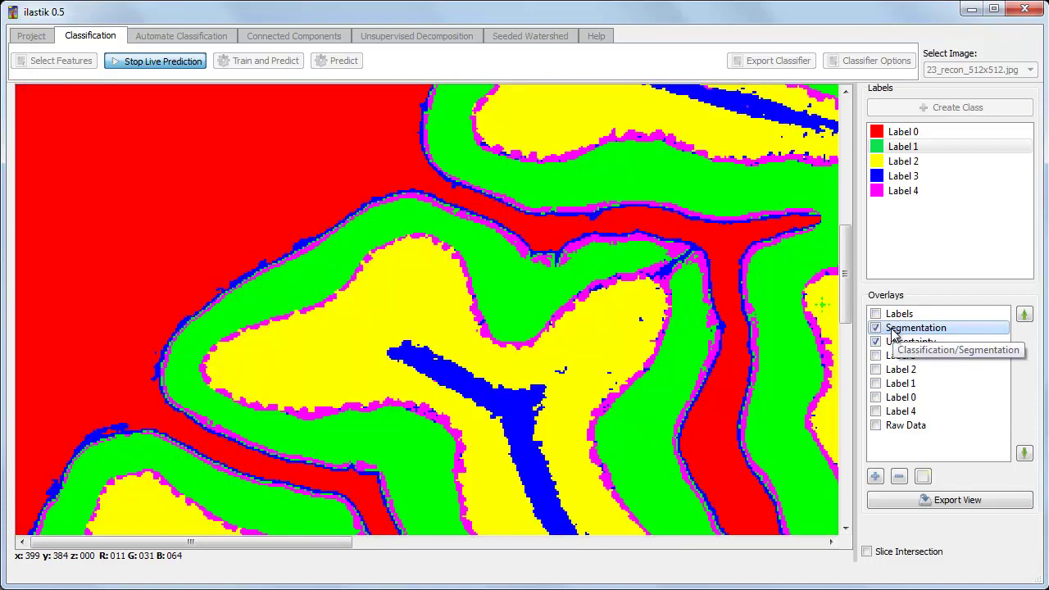
left_click(875, 329)
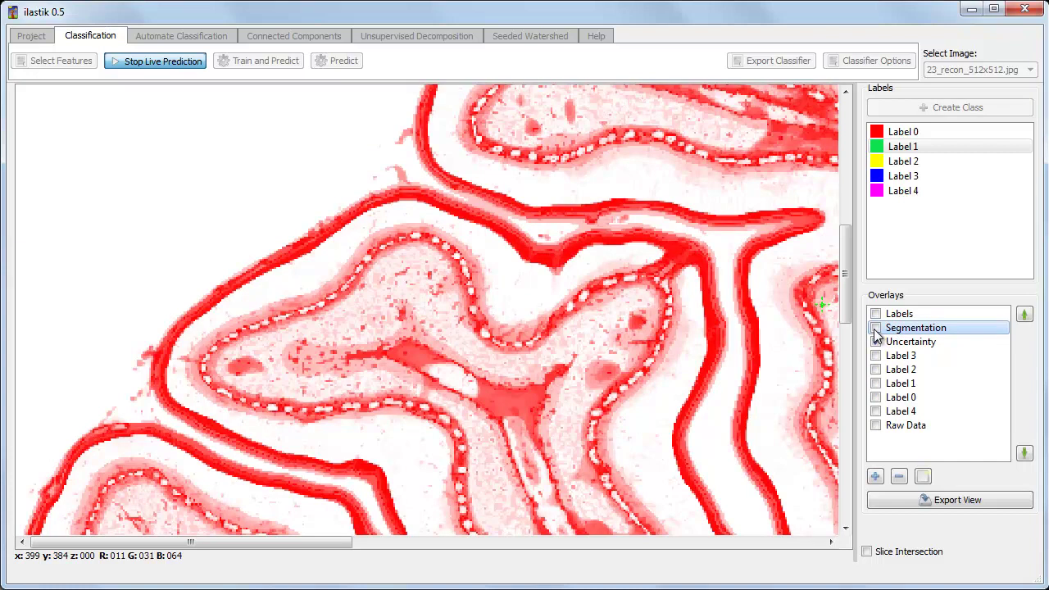
left_click(875, 341)
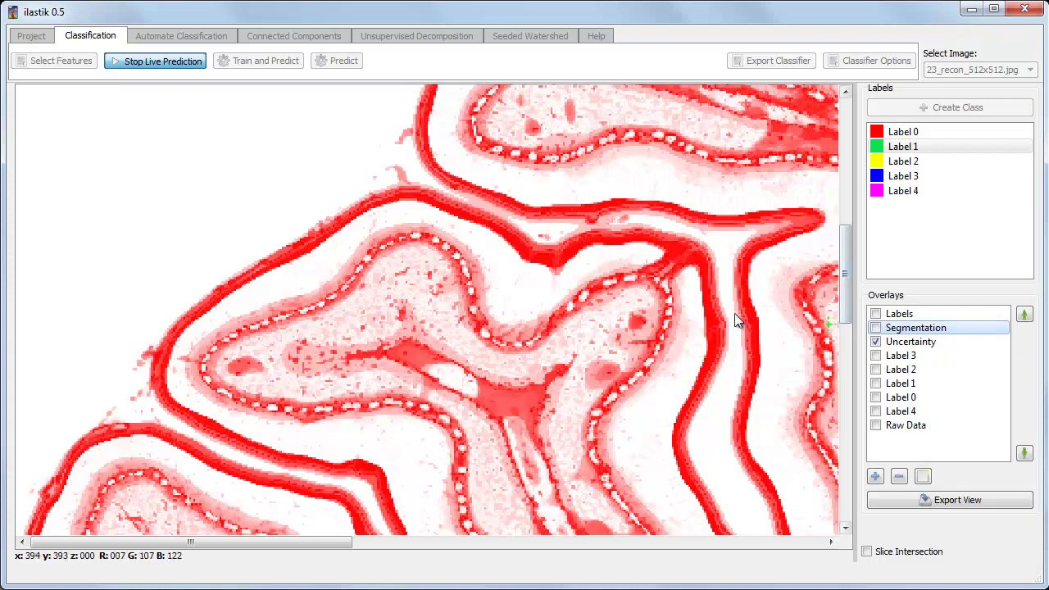
- Paint a Label 1 stroke on an uncertain area and two Label 0 strokes in the dark gap
scroll(548, 260, "up", 2)
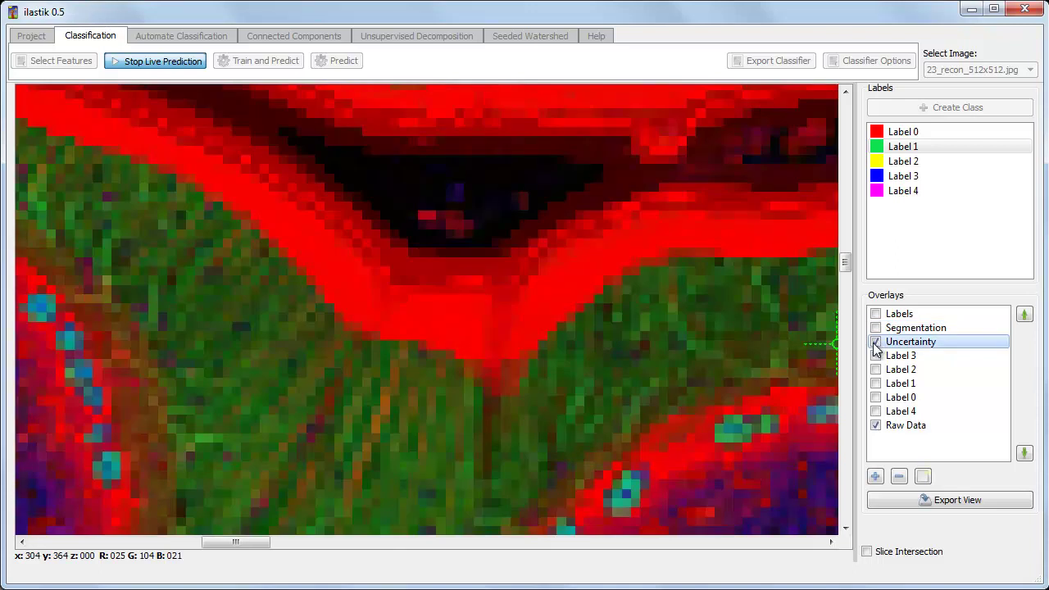
left_click(895, 148)
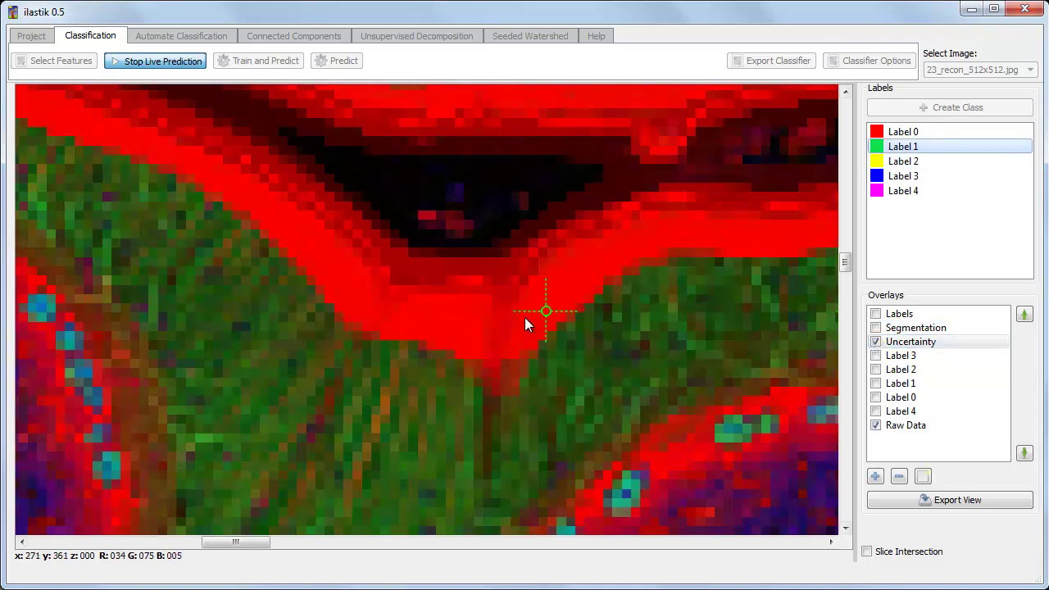
left_click_drag(420, 326, 452, 336)
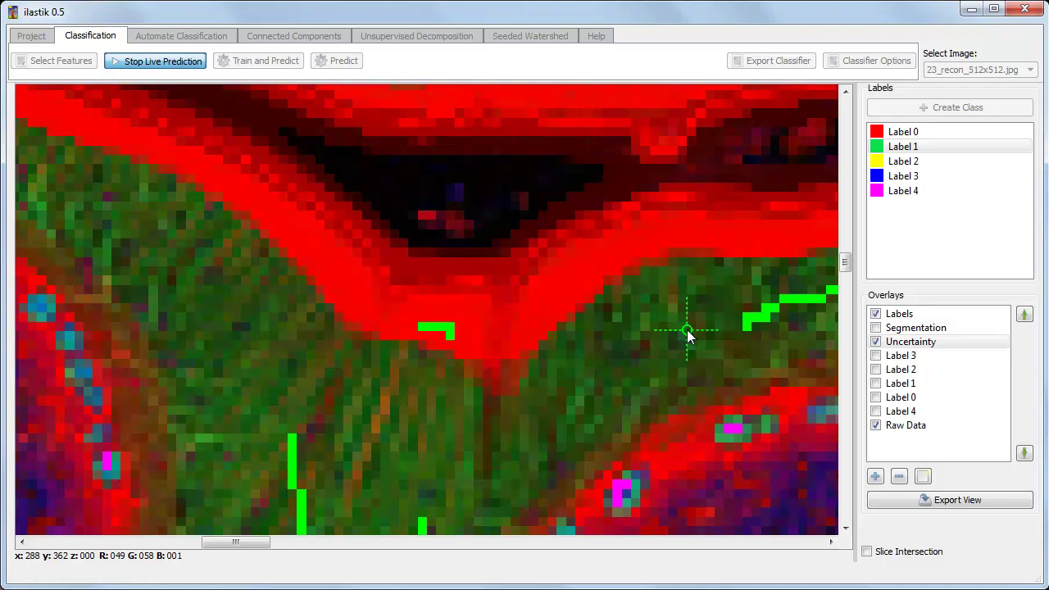
left_click(901, 132)
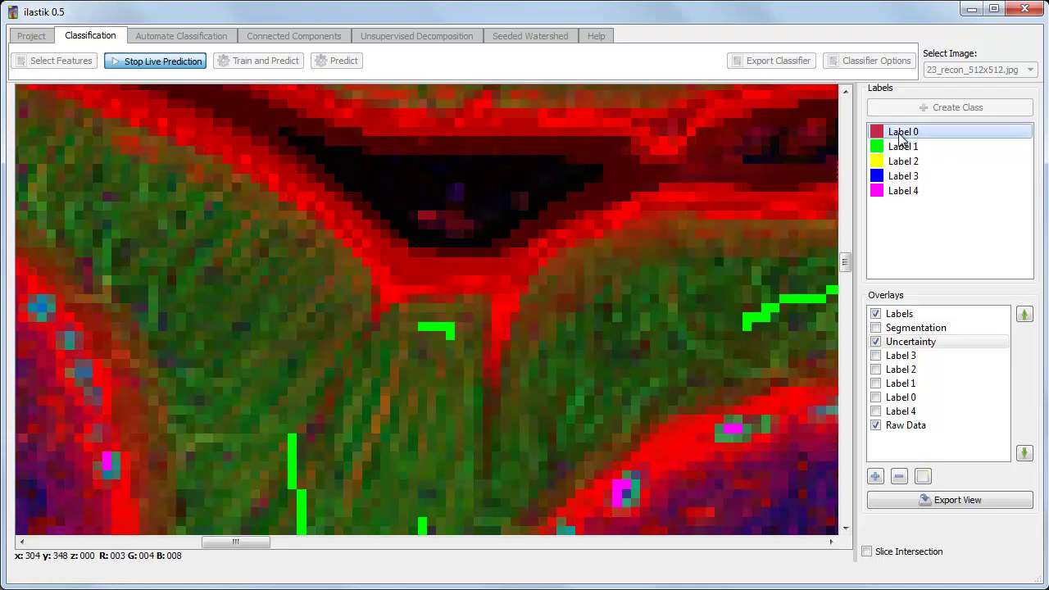
left_click_drag(420, 239, 421, 259)
left_click_drag(487, 259, 488, 233)
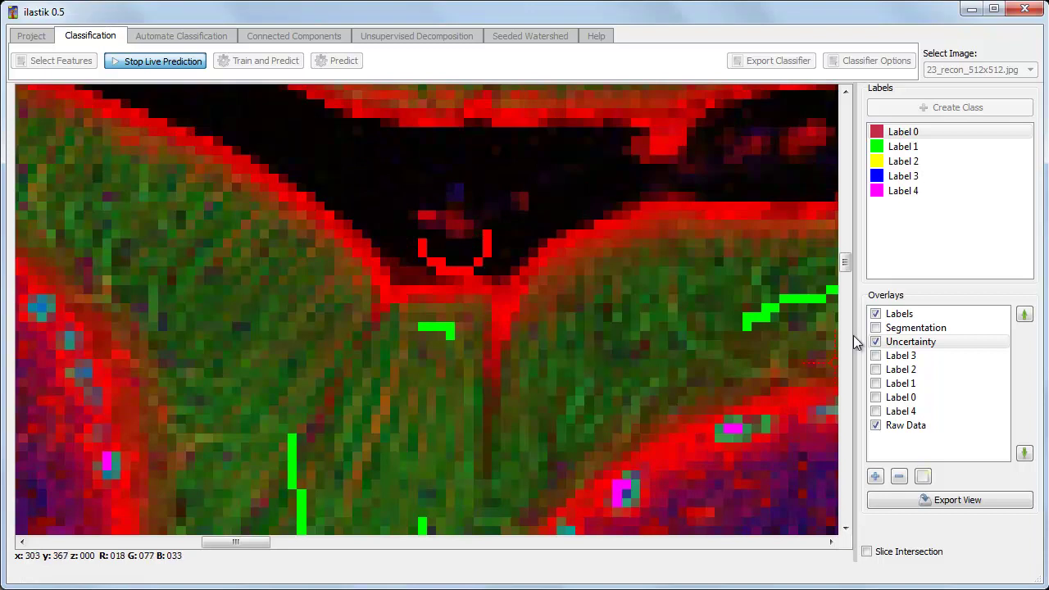
- Paint a blue Label 3 stroke and magenta Label 4 strokes on the lower tissue band
left_click(901, 176)
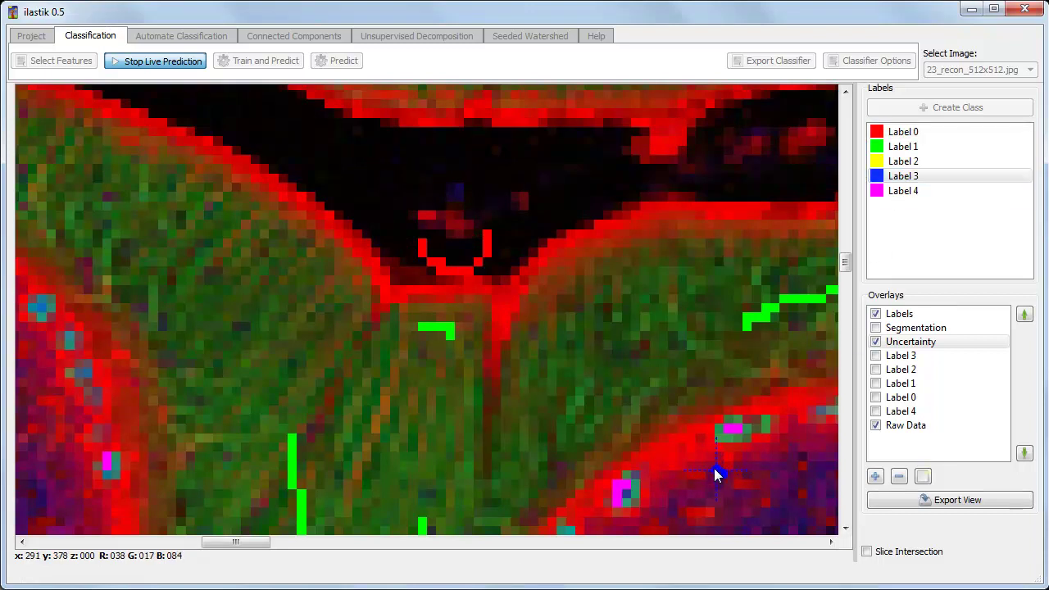
mouse_move(718, 477)
left_mouse_down()
mouse_move(694, 460)
mouse_move(674, 487)
left_mouse_up()
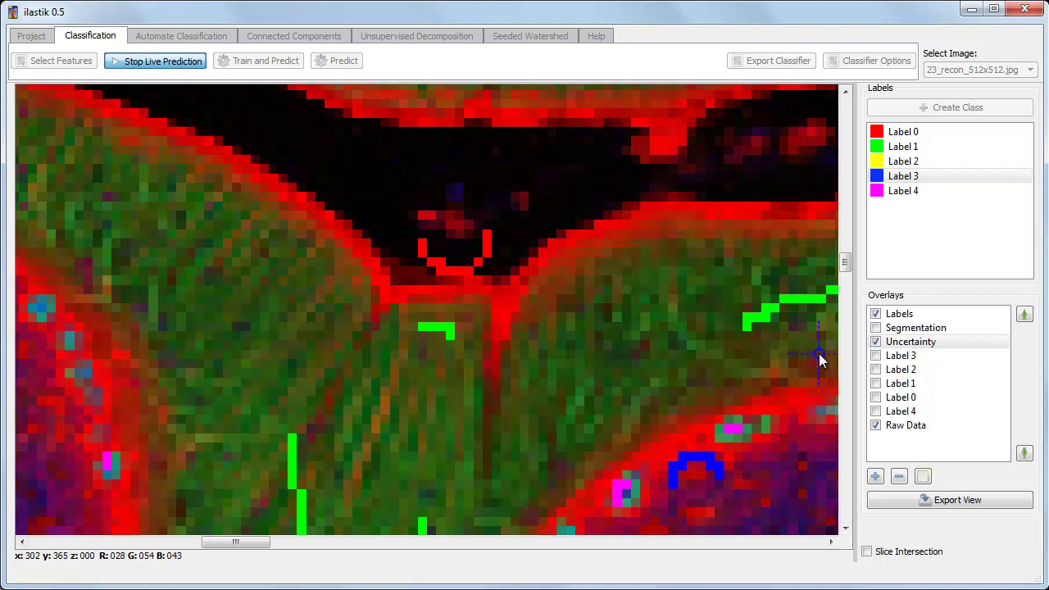
left_click(917, 176)
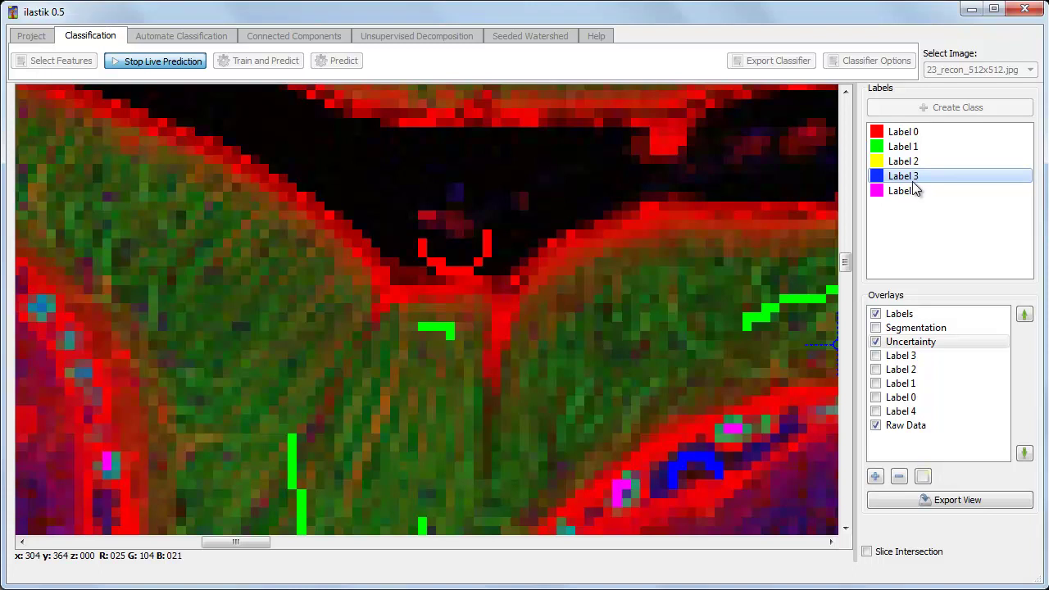
left_click(911, 190)
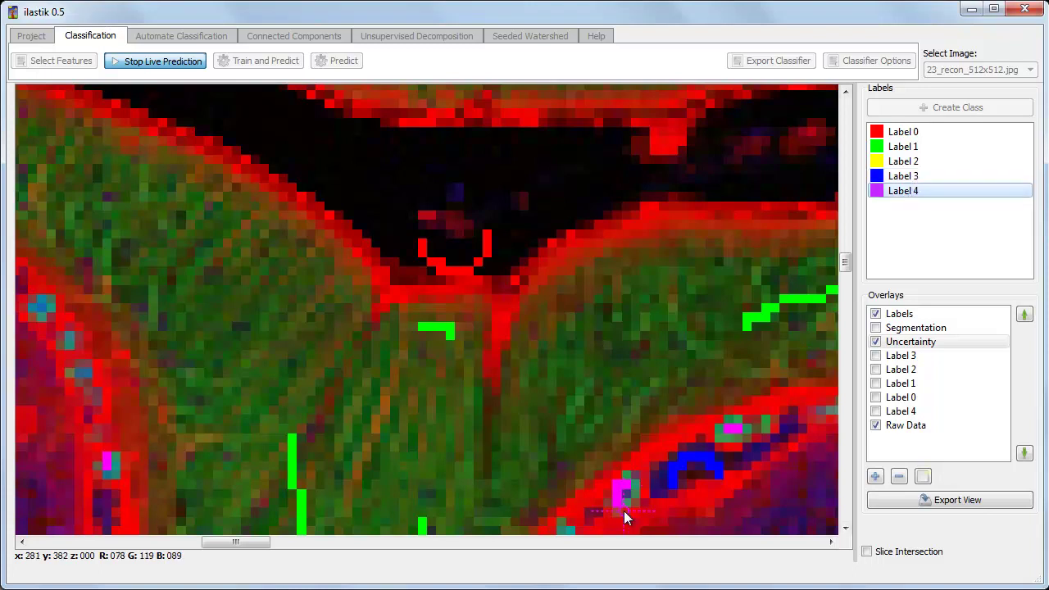
left_click_drag(628, 489, 623, 494)
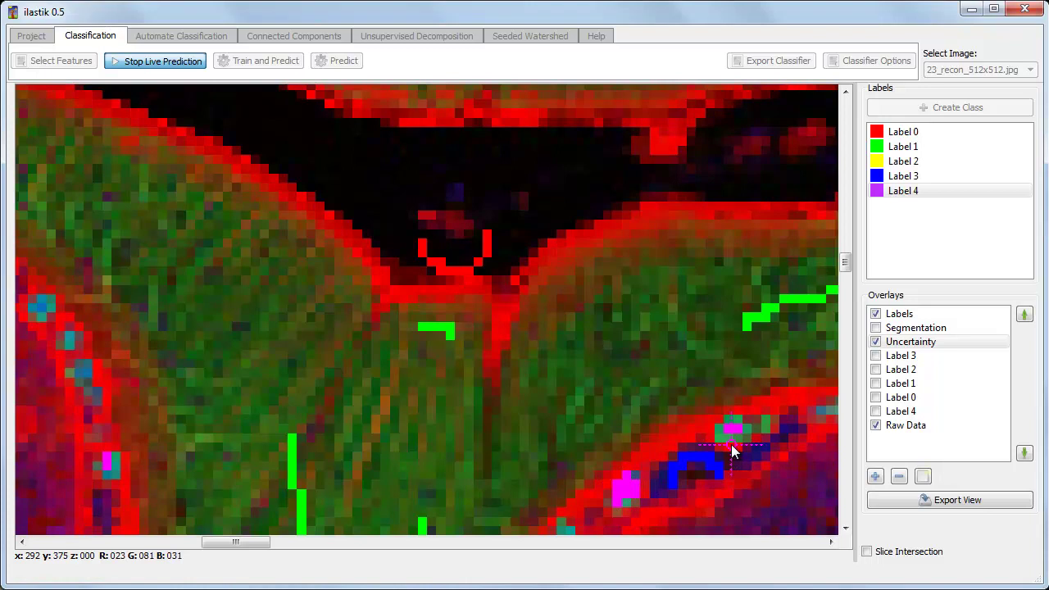
- Overlay the segmentation, zoom out to the full cerebellum section, and stop live prediction
left_click(876, 327)
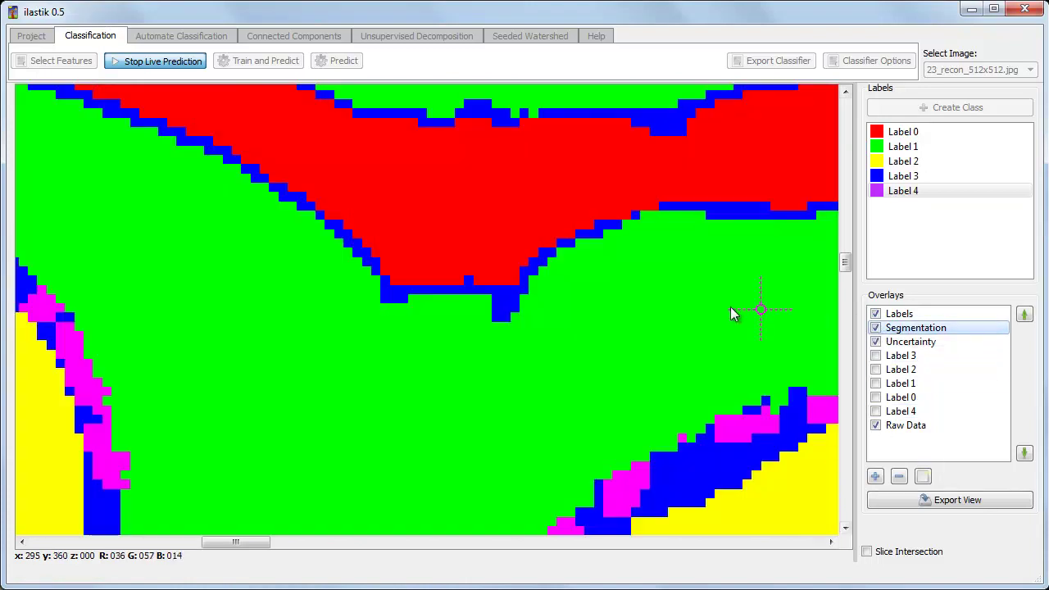
scroll(563, 339, "down", 3)
scroll(563, 341, "down", 5)
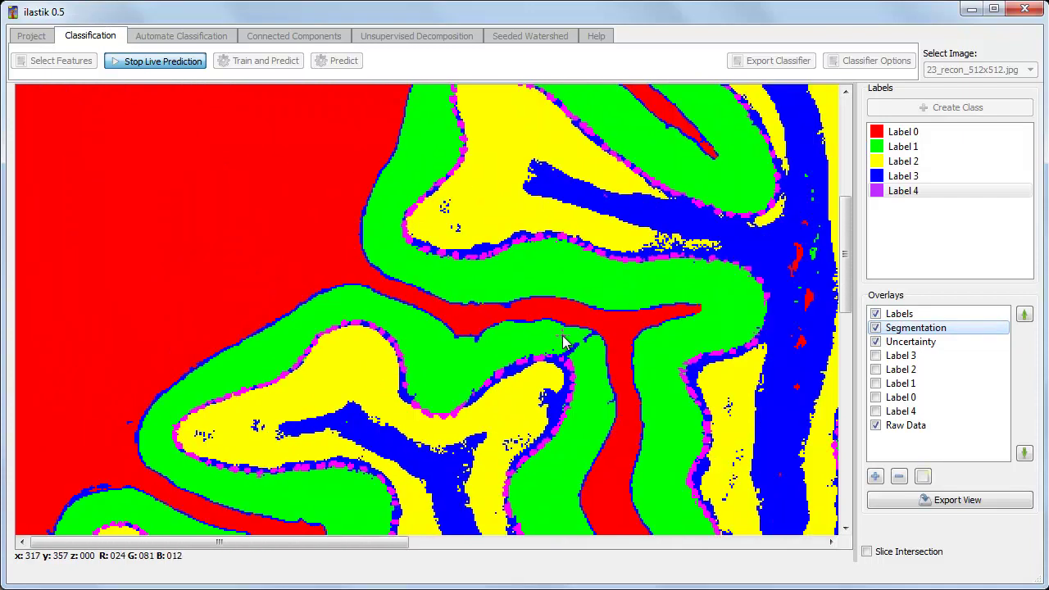
scroll(563, 341, "down", 1)
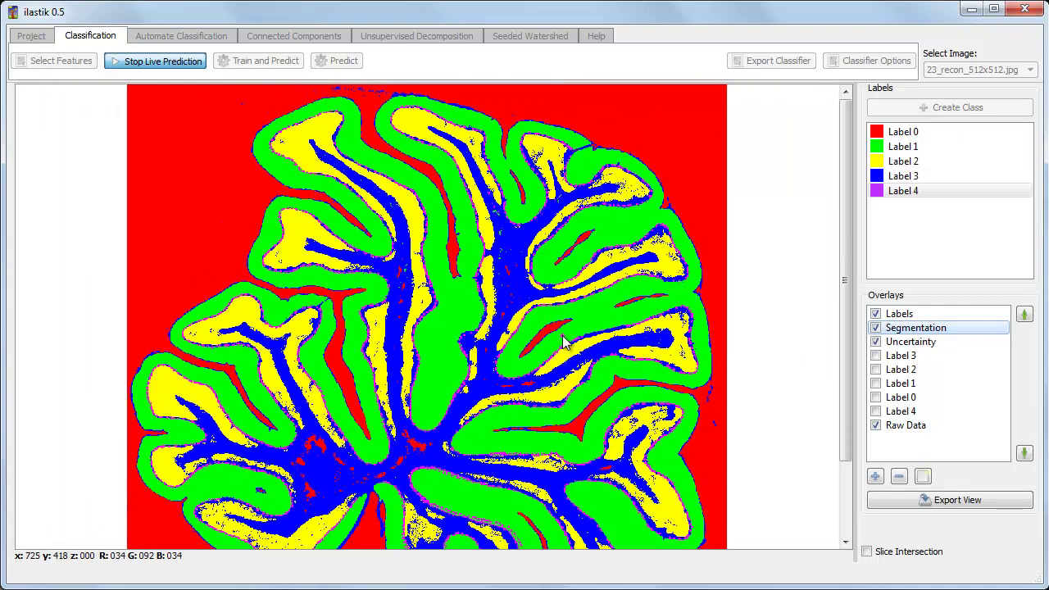
left_click(133, 67)
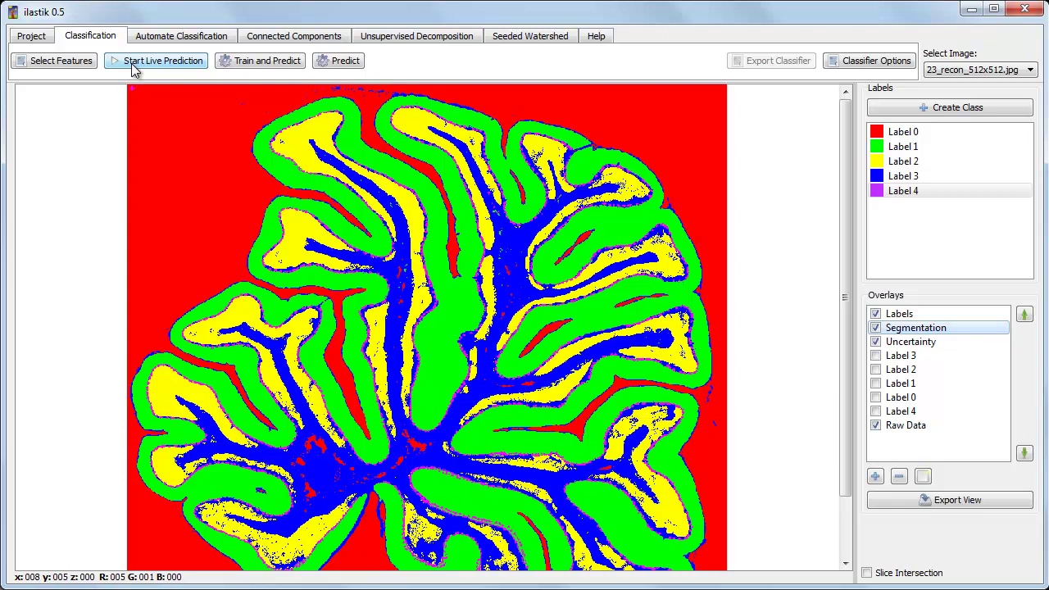
- Choose the plain Random forest classifier and set its tree count to 20
left_click(855, 65)
left_click_drag(598, 138, 409, 116)
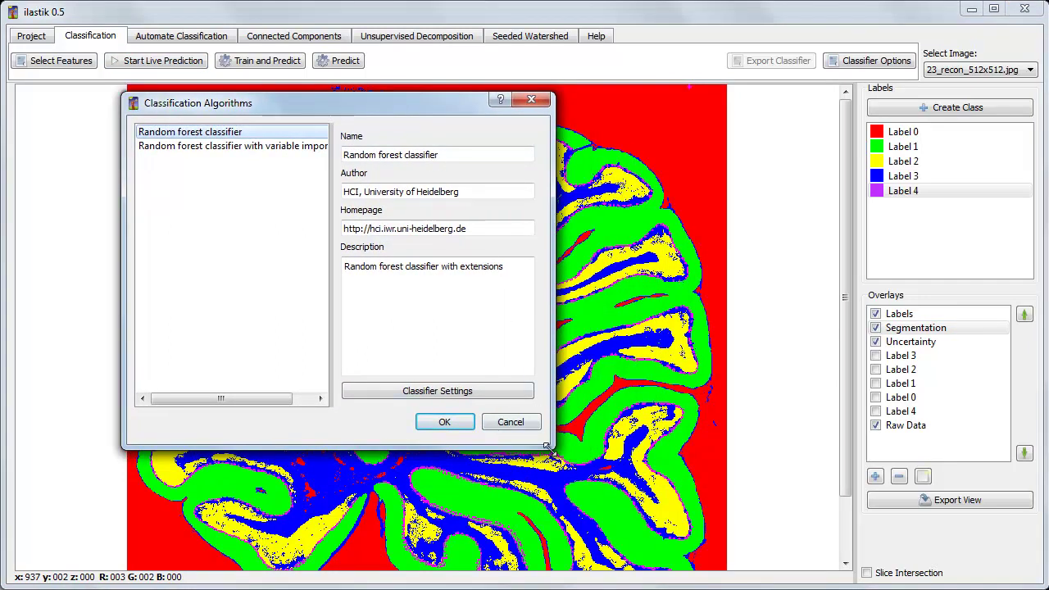
left_click_drag(552, 446, 822, 572)
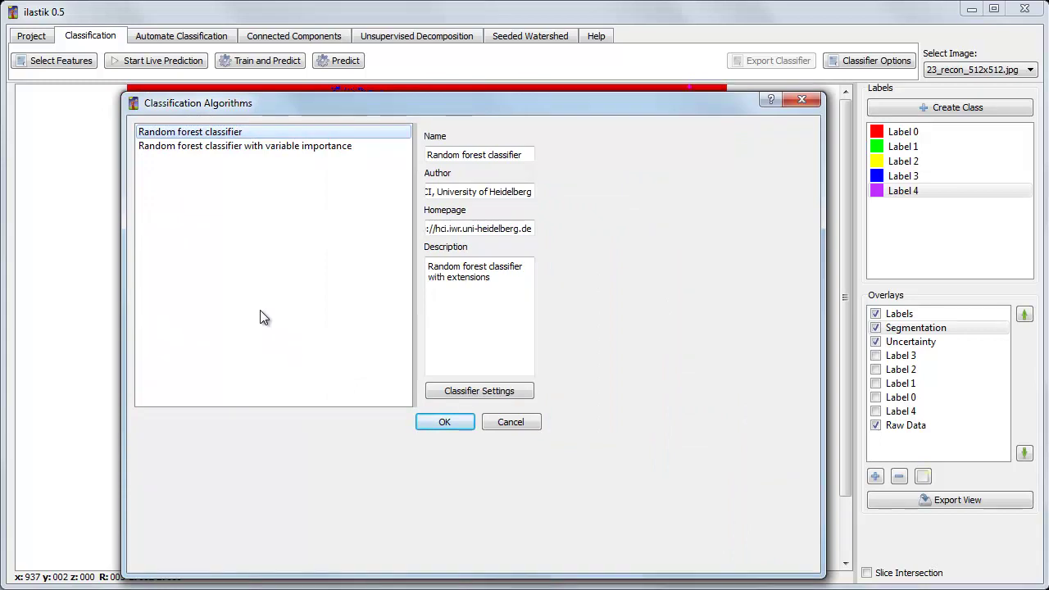
left_click(174, 154)
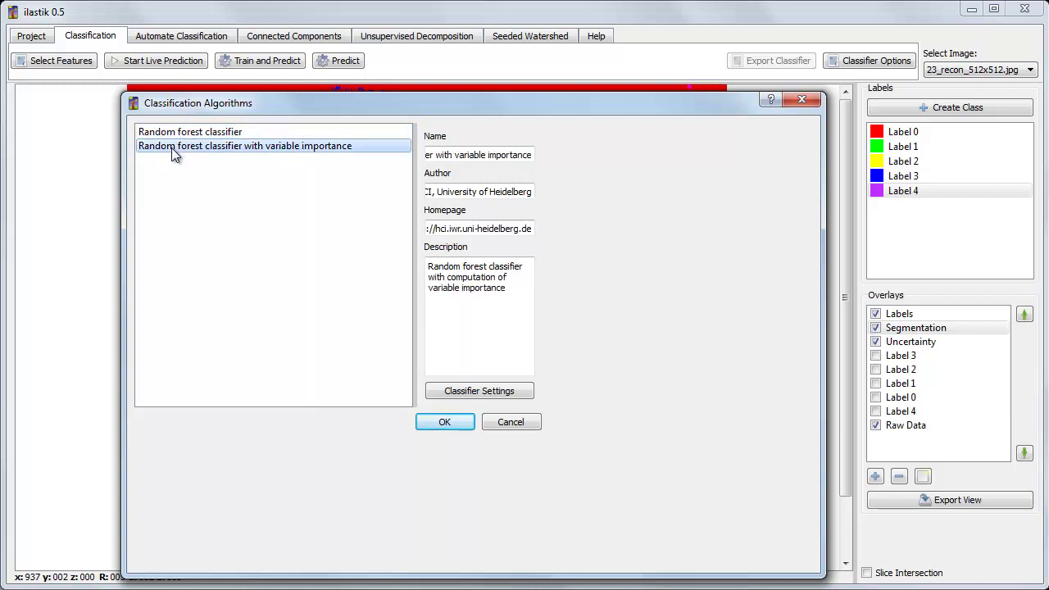
left_click(304, 131)
left_click_drag(412, 248, 326, 251)
left_click(412, 390)
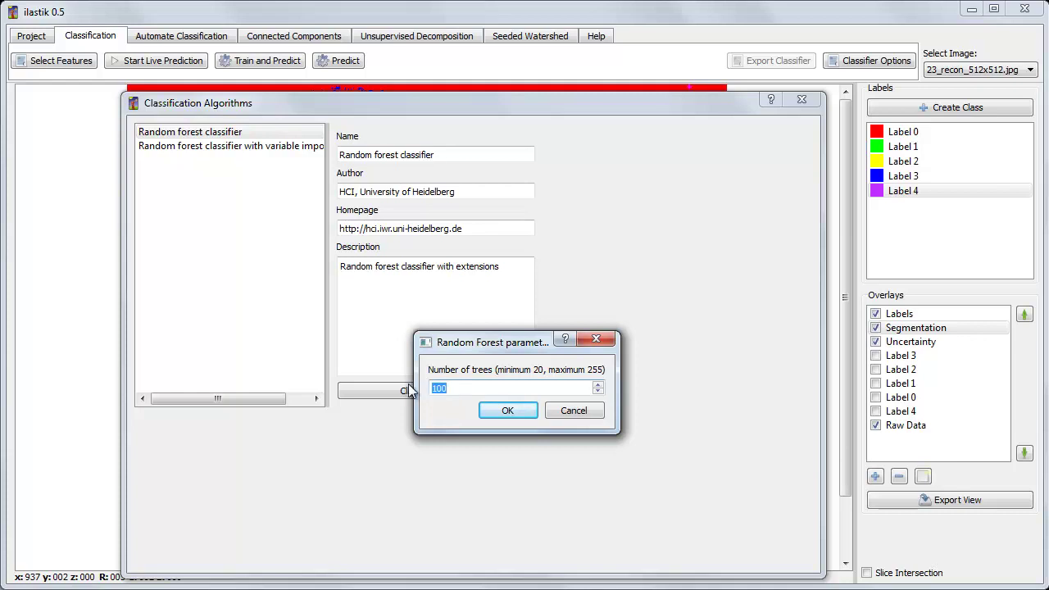
type("20")
left_click(505, 412)
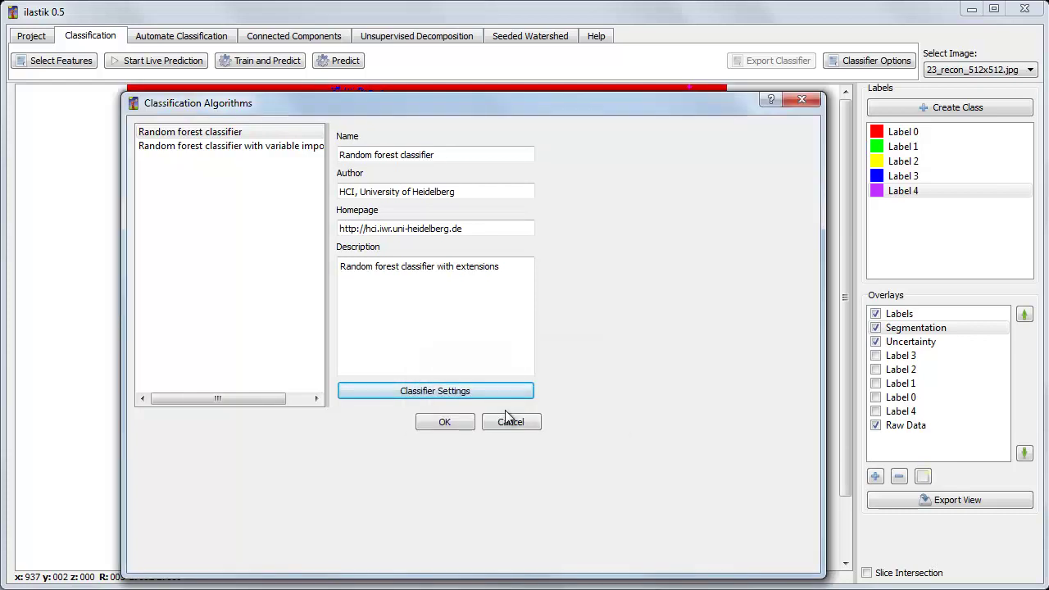
left_click(445, 422)
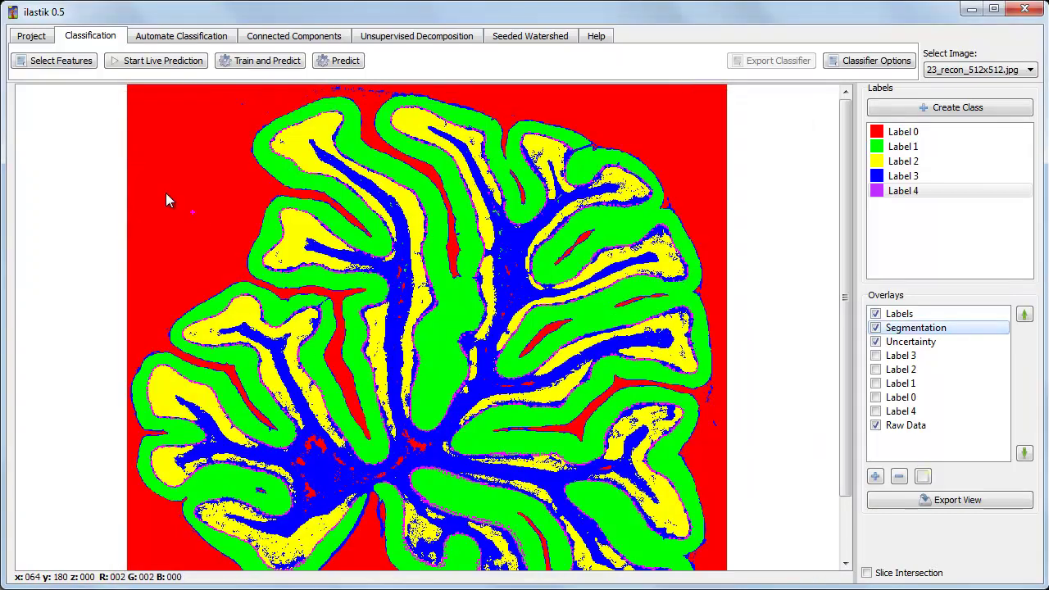
- Run live prediction on and off several times to refresh the segmentation with 20 trees
left_click(150, 61)
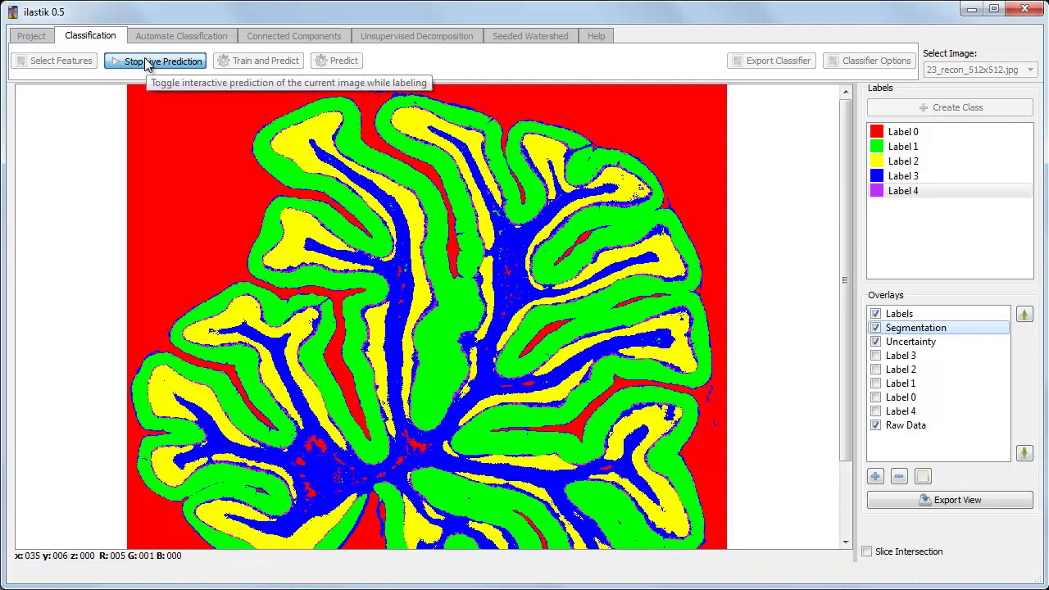
left_click(146, 65)
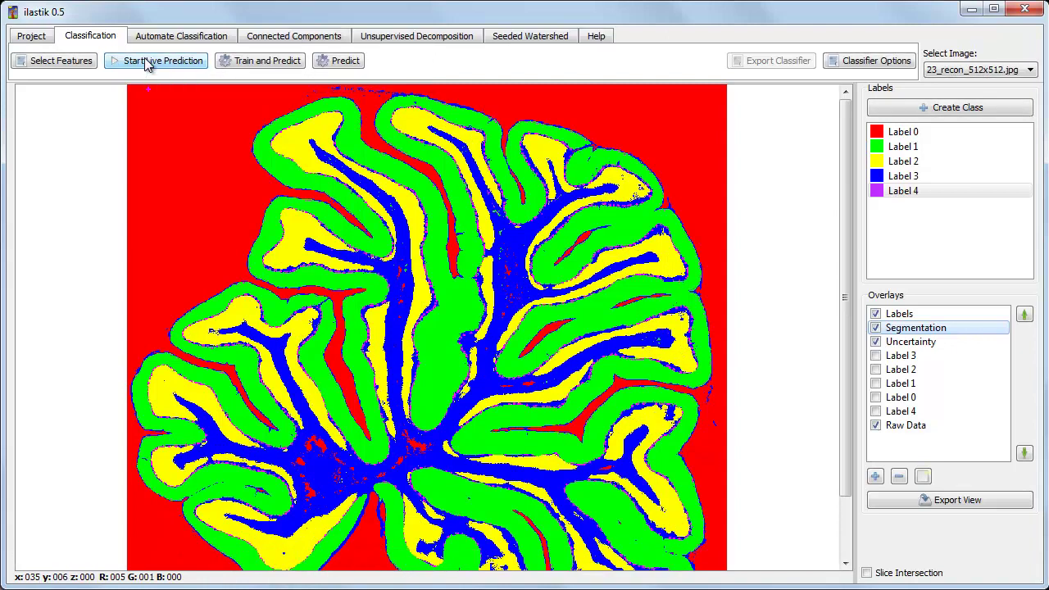
left_click(145, 61)
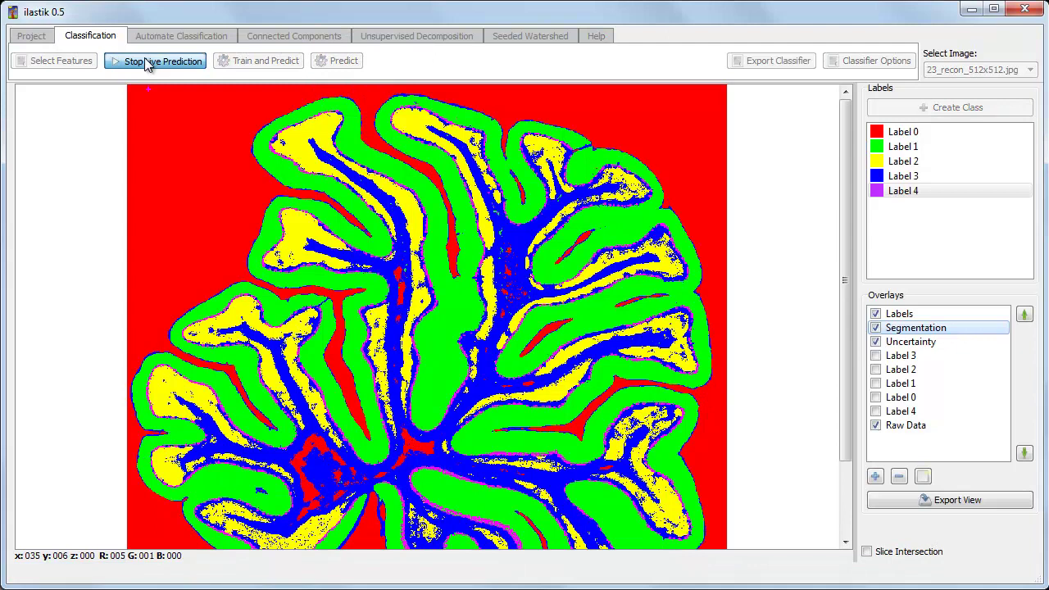
left_click(146, 65)
left_click(147, 65)
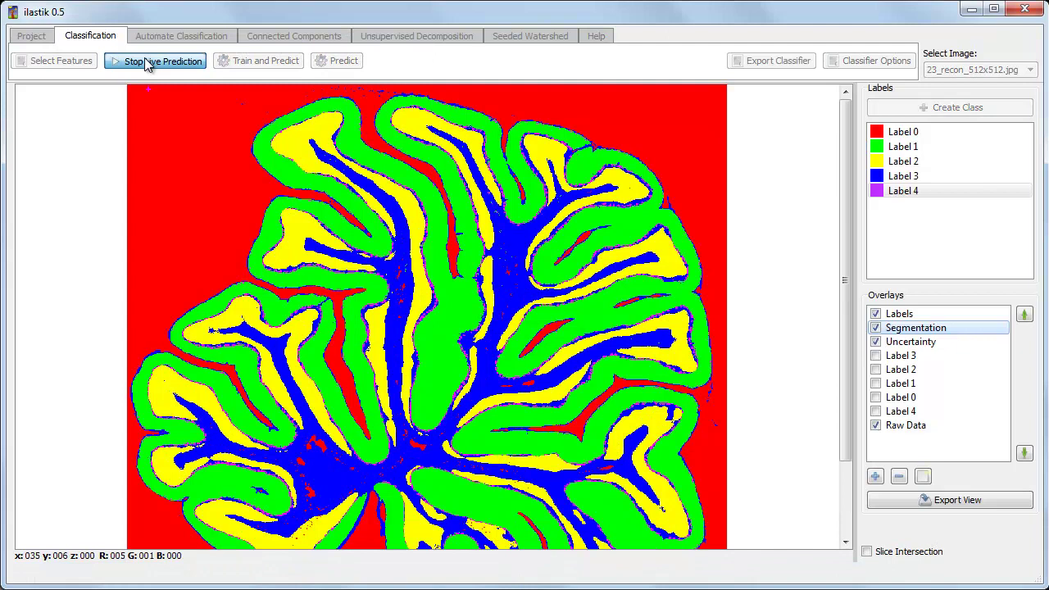
left_click(144, 60)
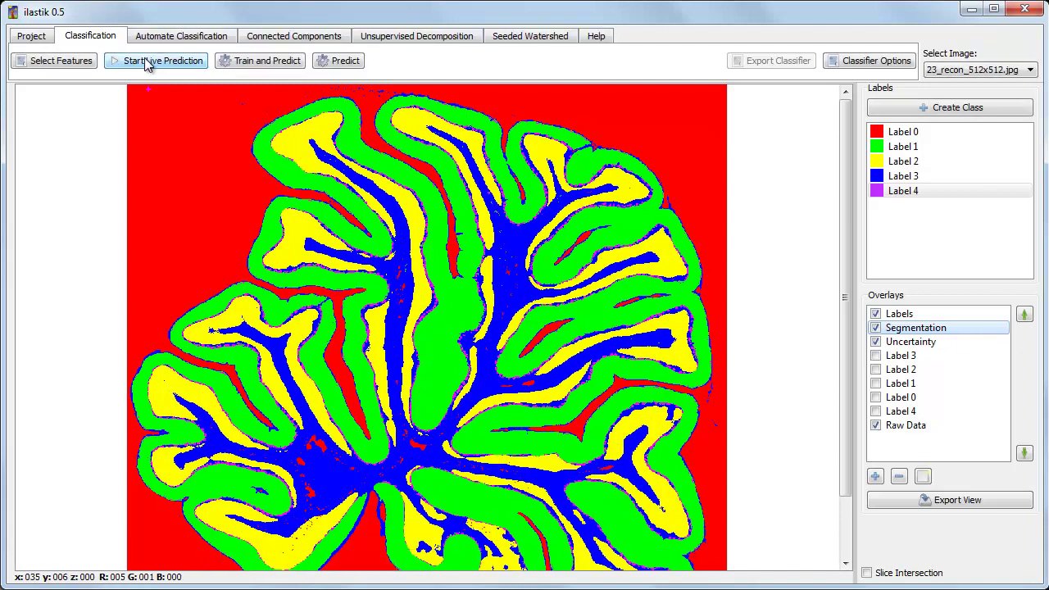
left_click(144, 60)
left_click(144, 59)
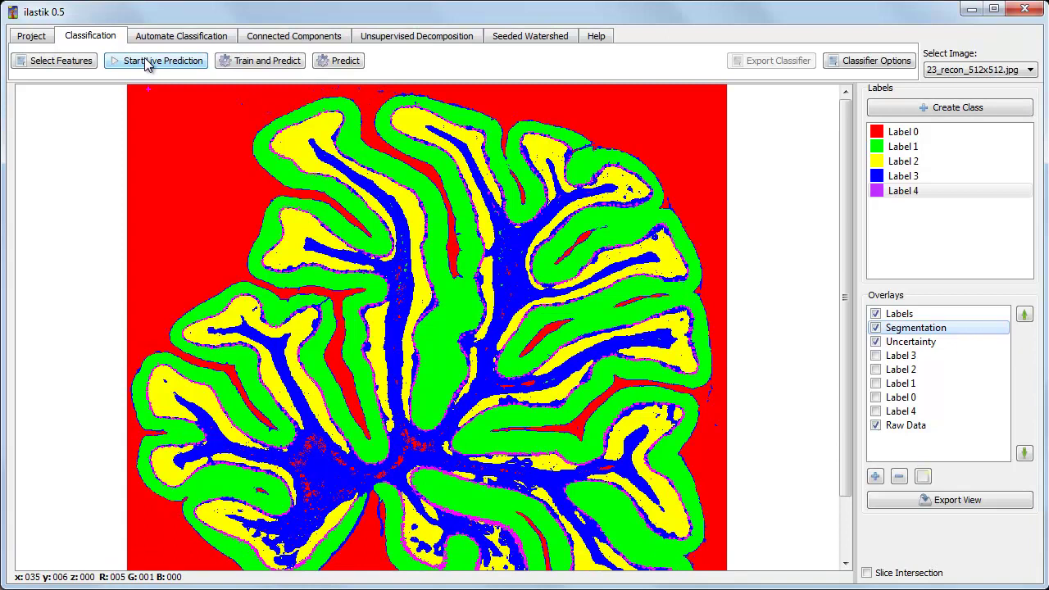
- In the random forest classifier settings, change Number of trees from 20 to 255 and apply
left_click(860, 62)
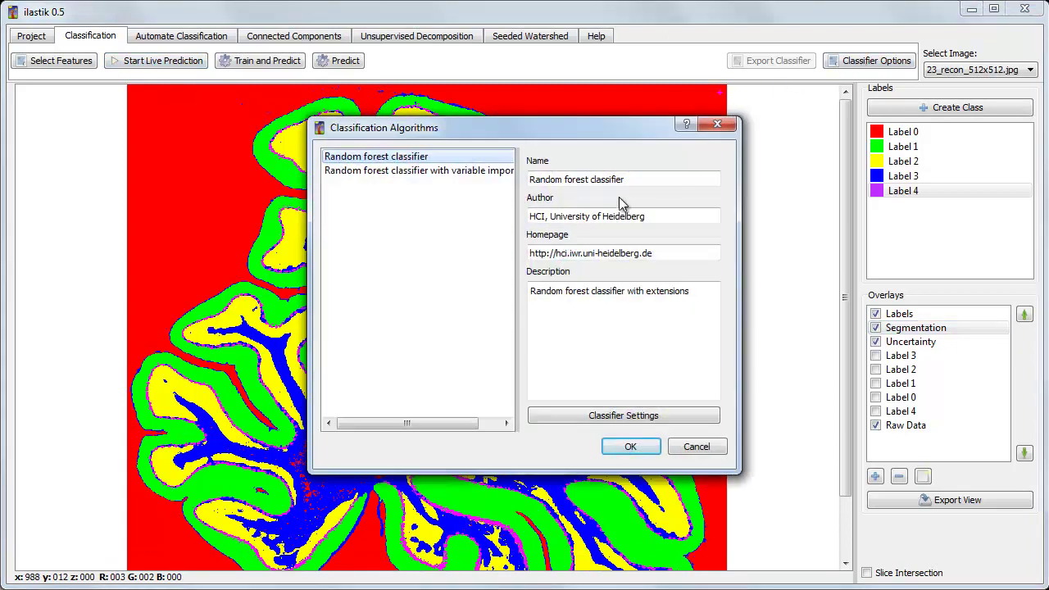
left_click(602, 415)
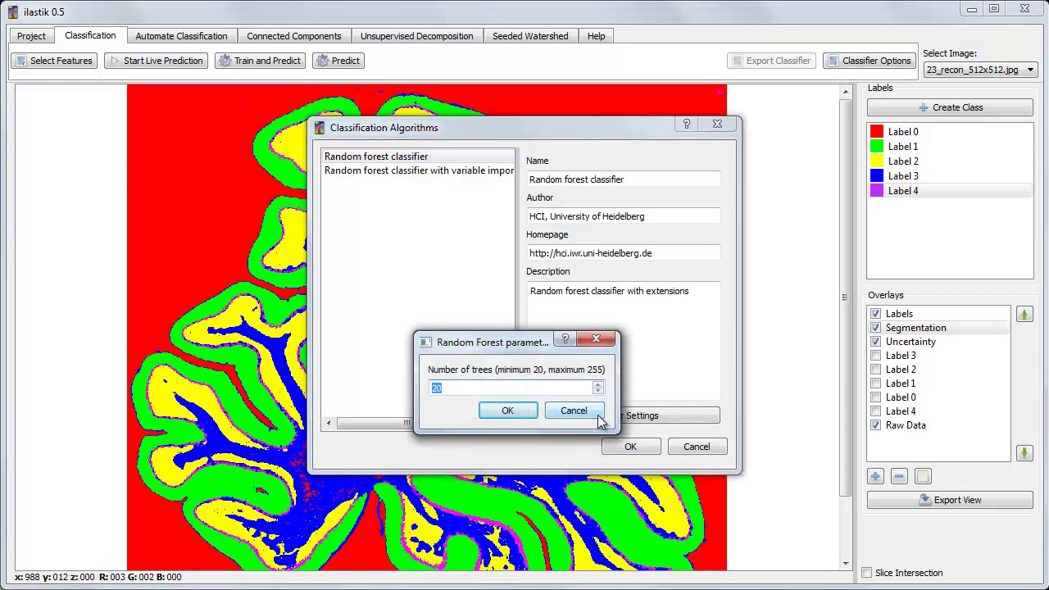
left_click(486, 390)
key("ctrl+a")
type("255")
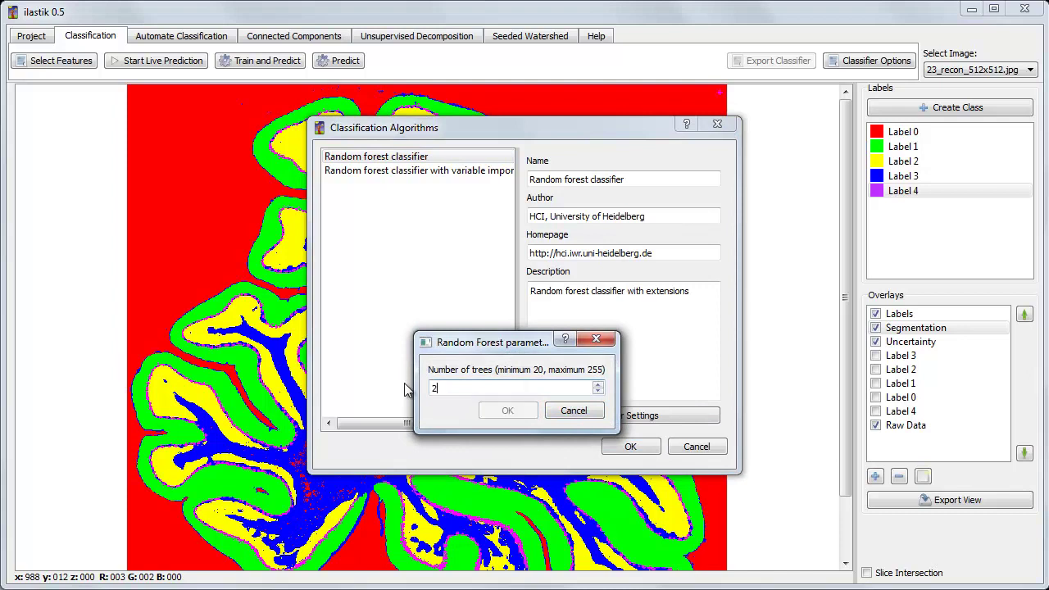
left_click(508, 410)
left_click(627, 447)
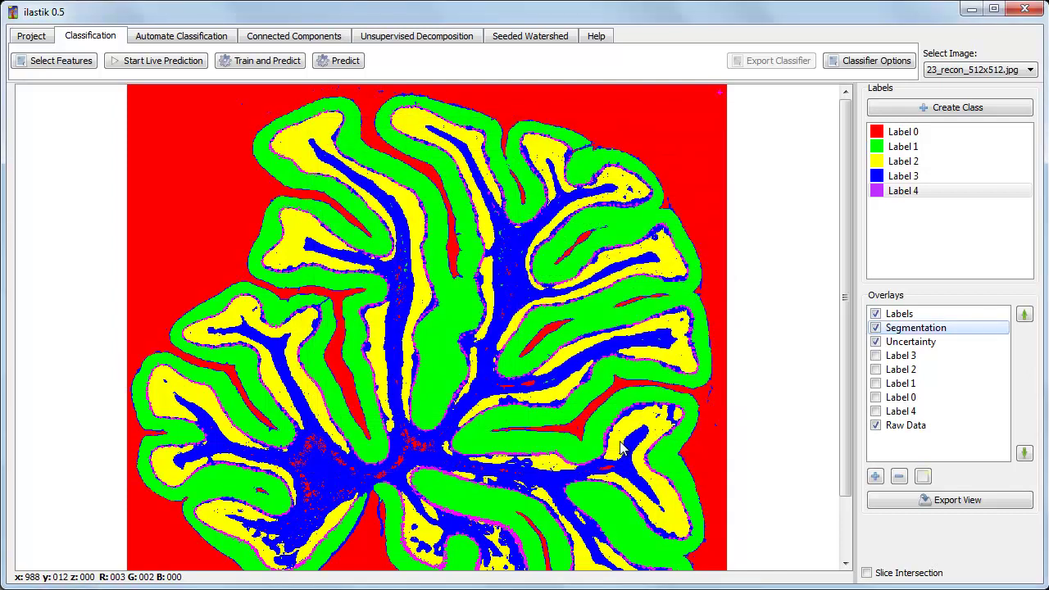
- Run and stop live prediction with the 255-tree forest, then hide the Segmentation overlay
left_click(166, 64)
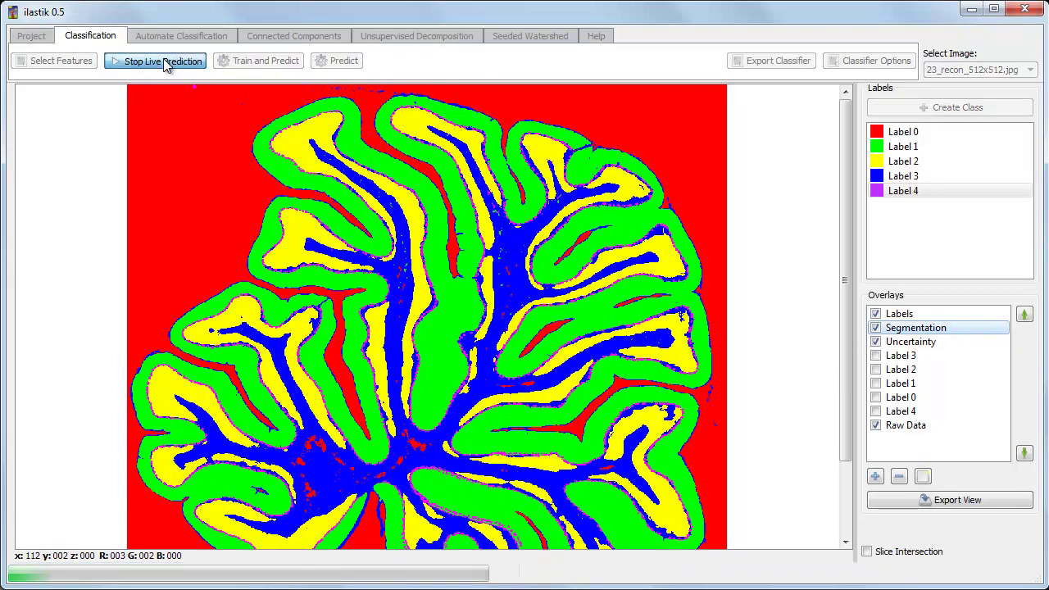
left_click(163, 60)
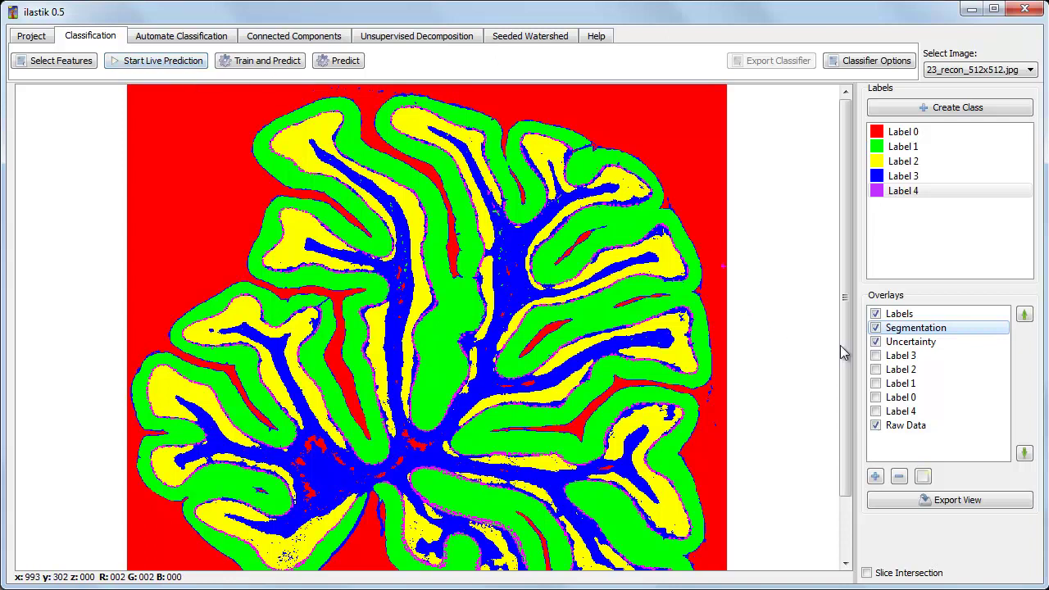
left_click(875, 327)
- Turn off the Uncertainty overlay, leaving the raw cerebellum image and labels visible
left_click(876, 343)
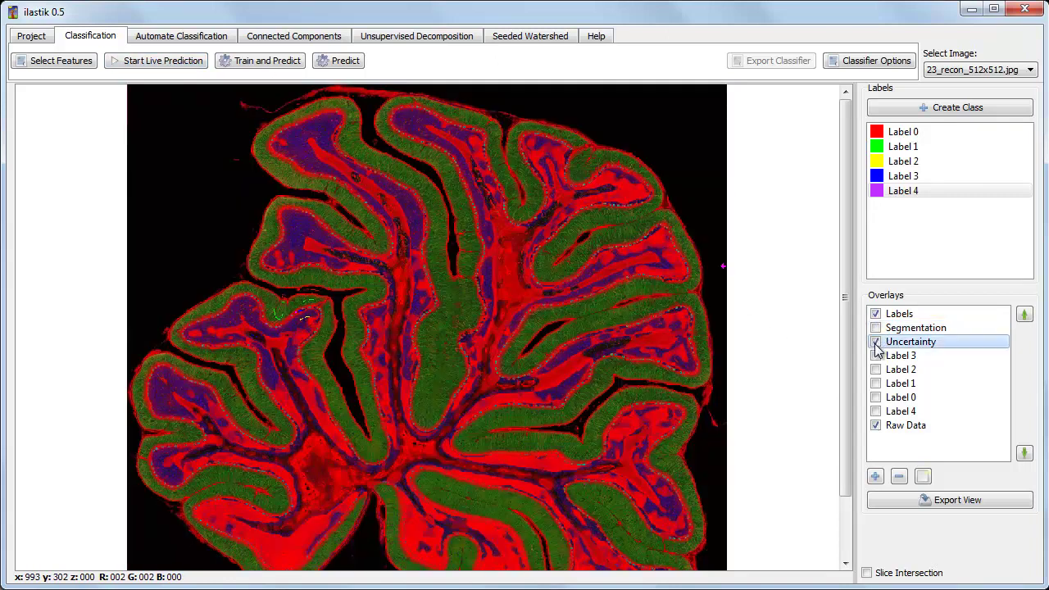